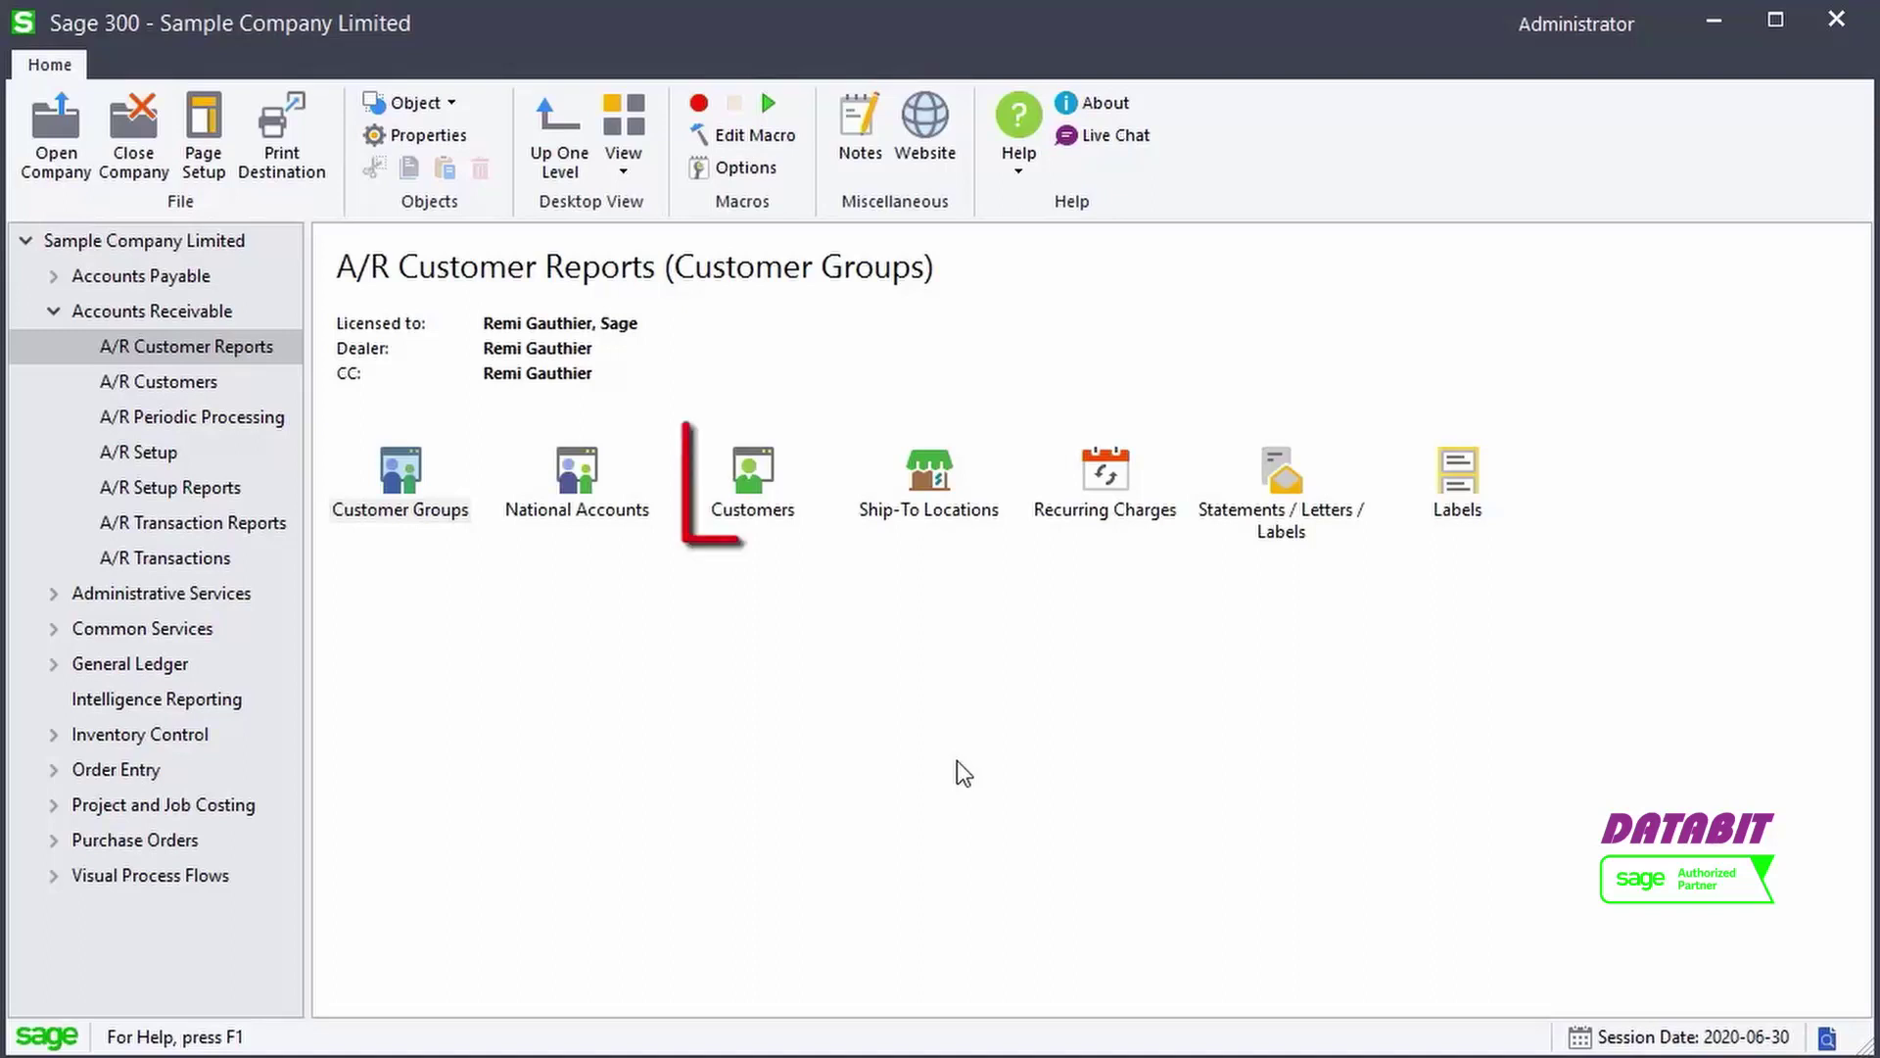
- Open the Customers report settings and keep the report type as Customers
double_click(761, 496)
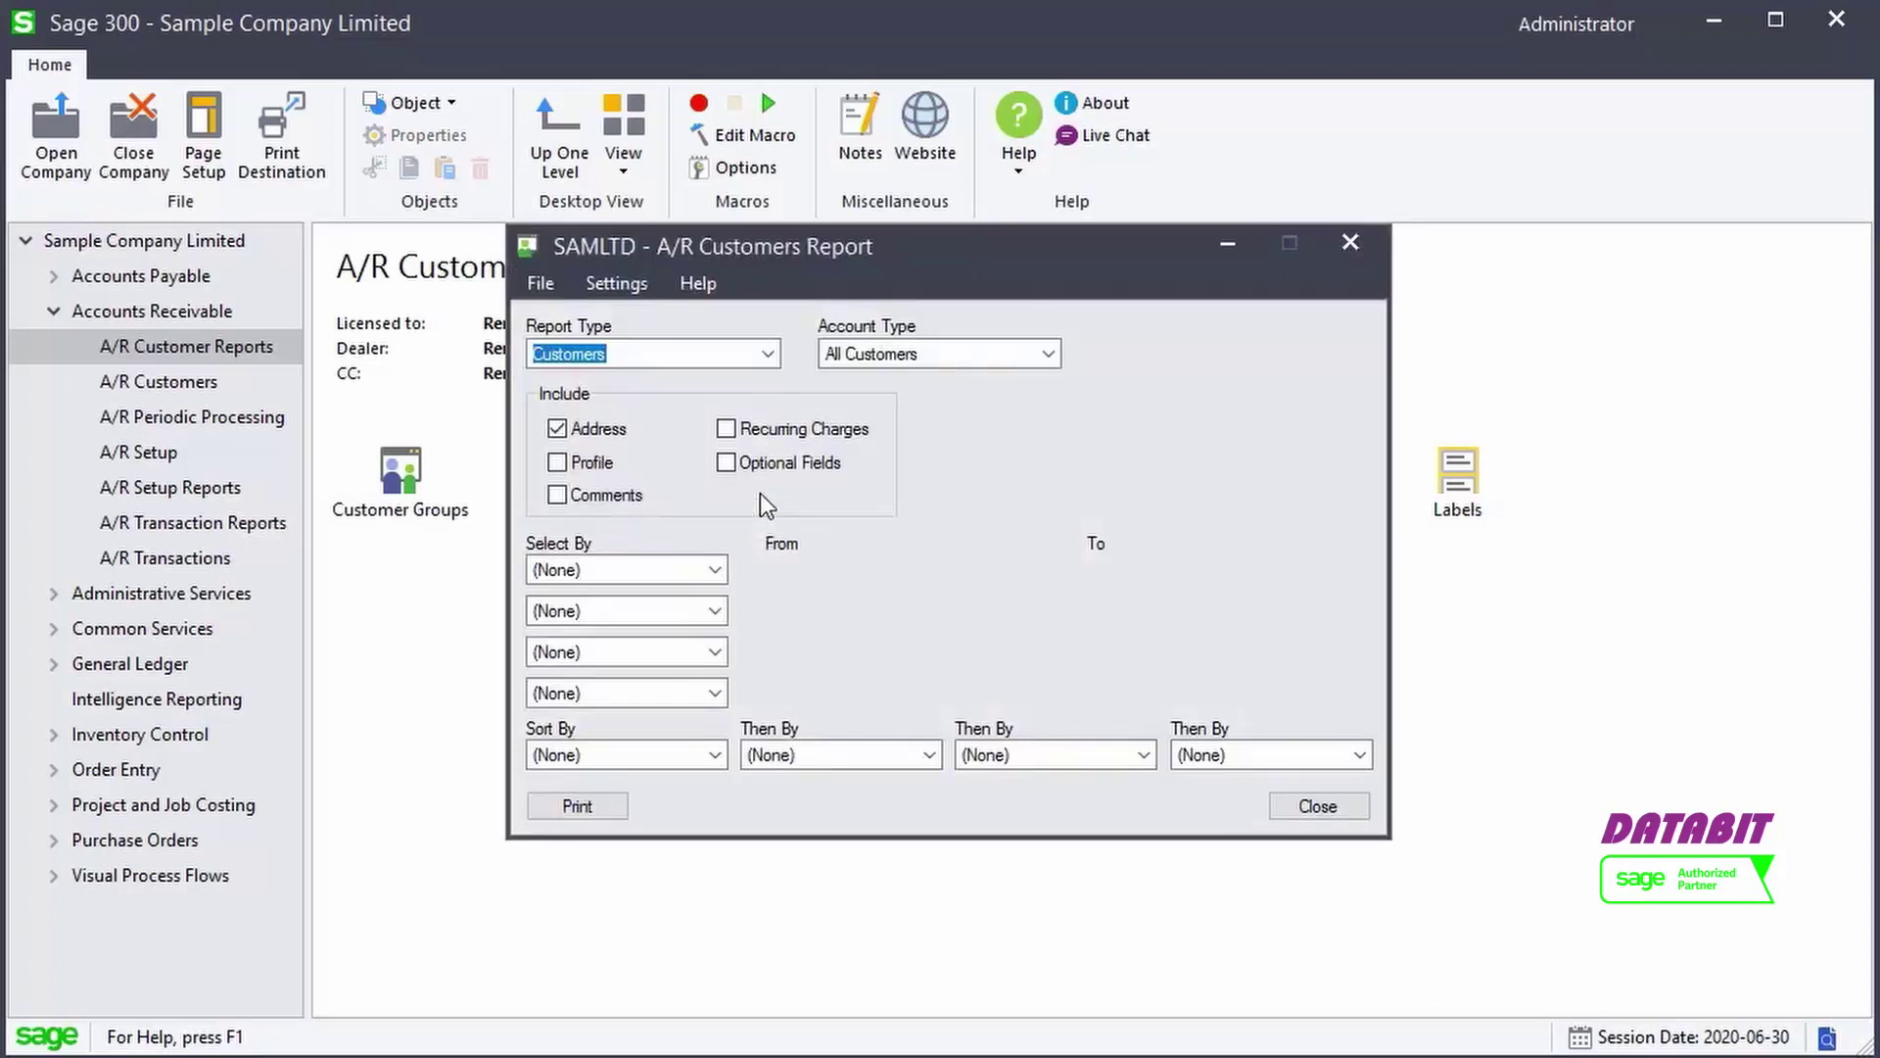
click(772, 366)
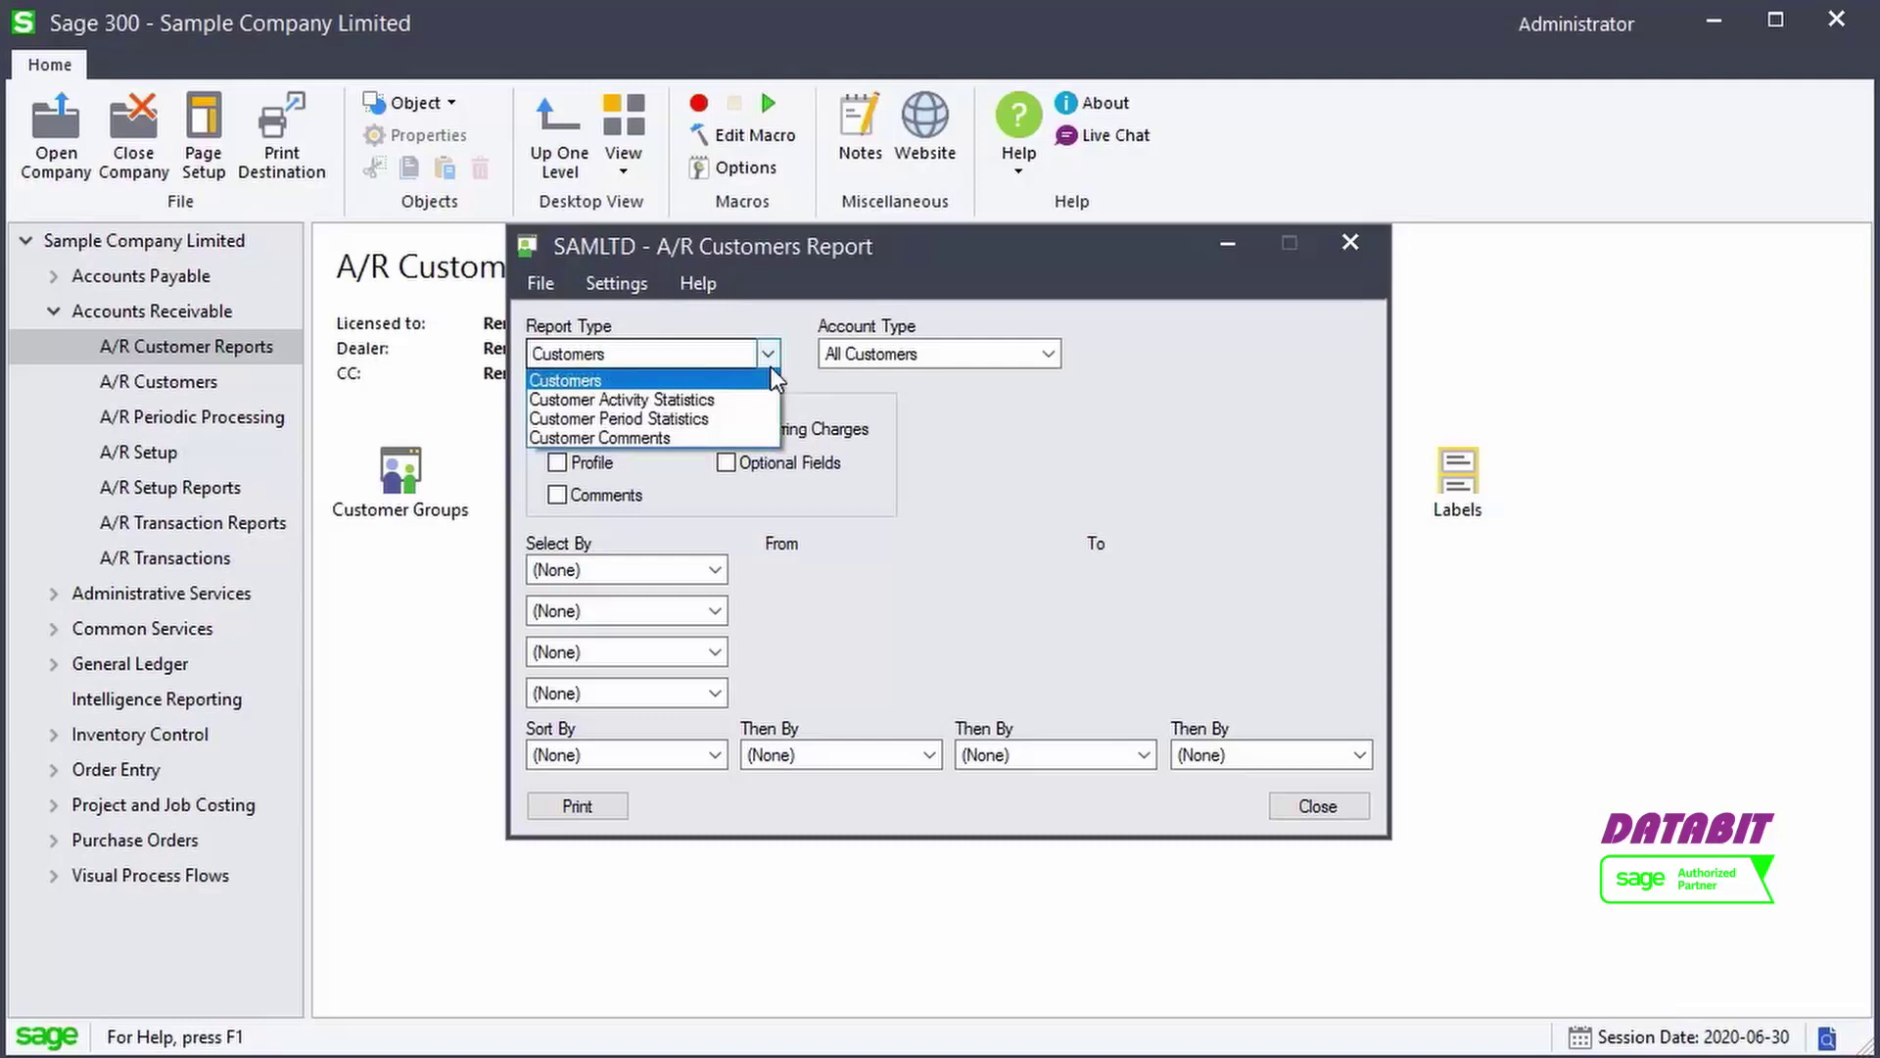
key(Escape)
key(Down)
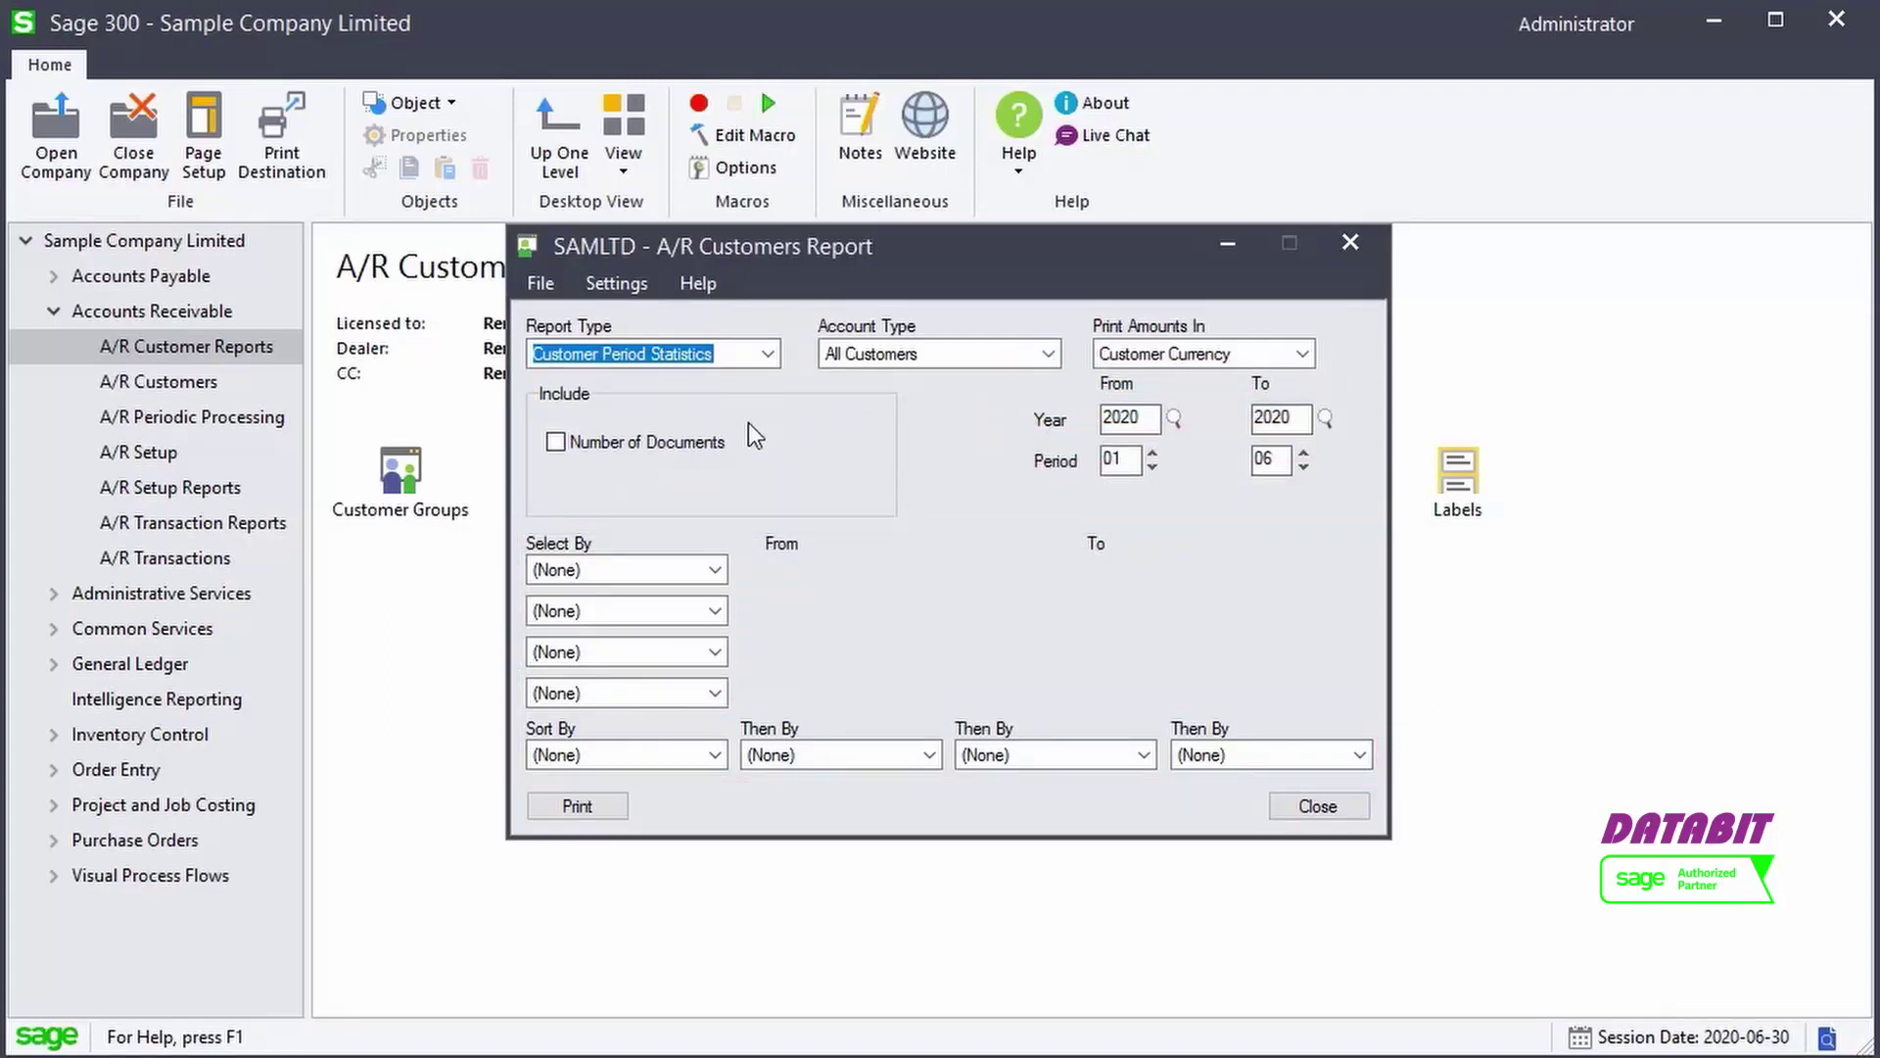
click(766, 364)
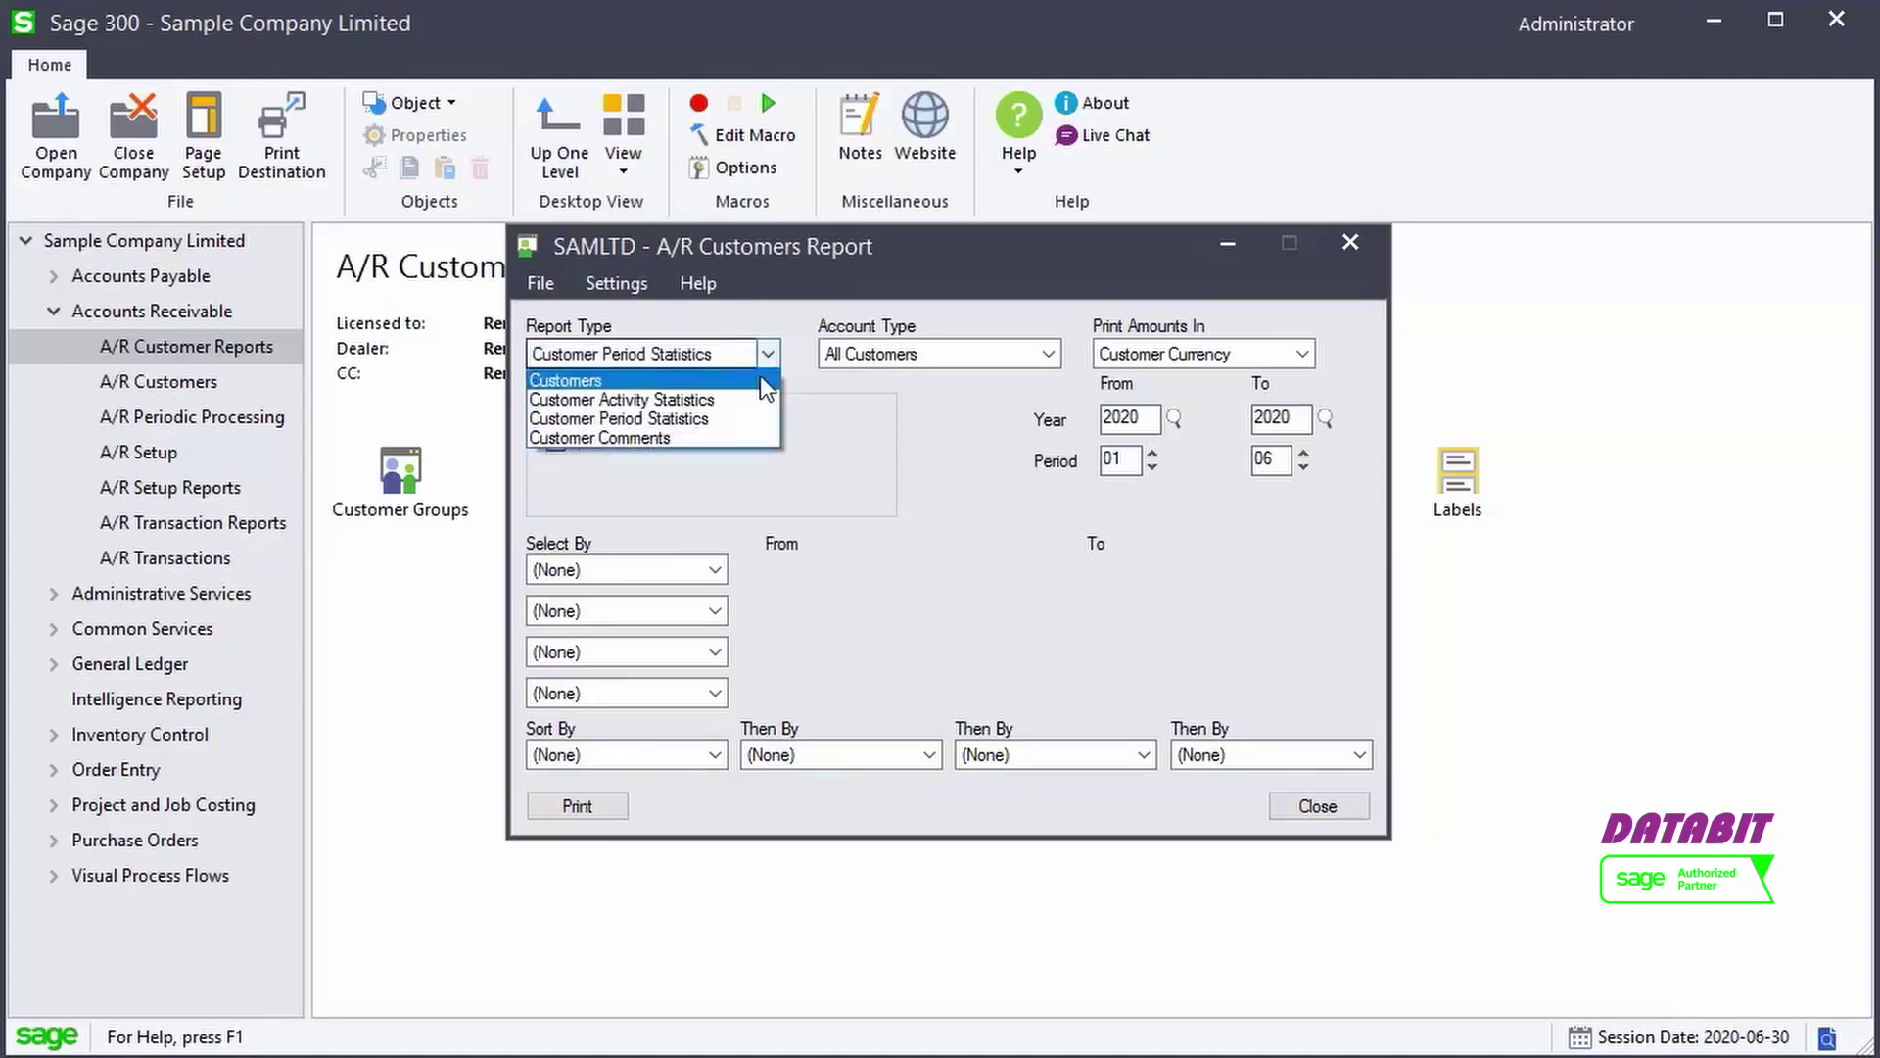
click(762, 381)
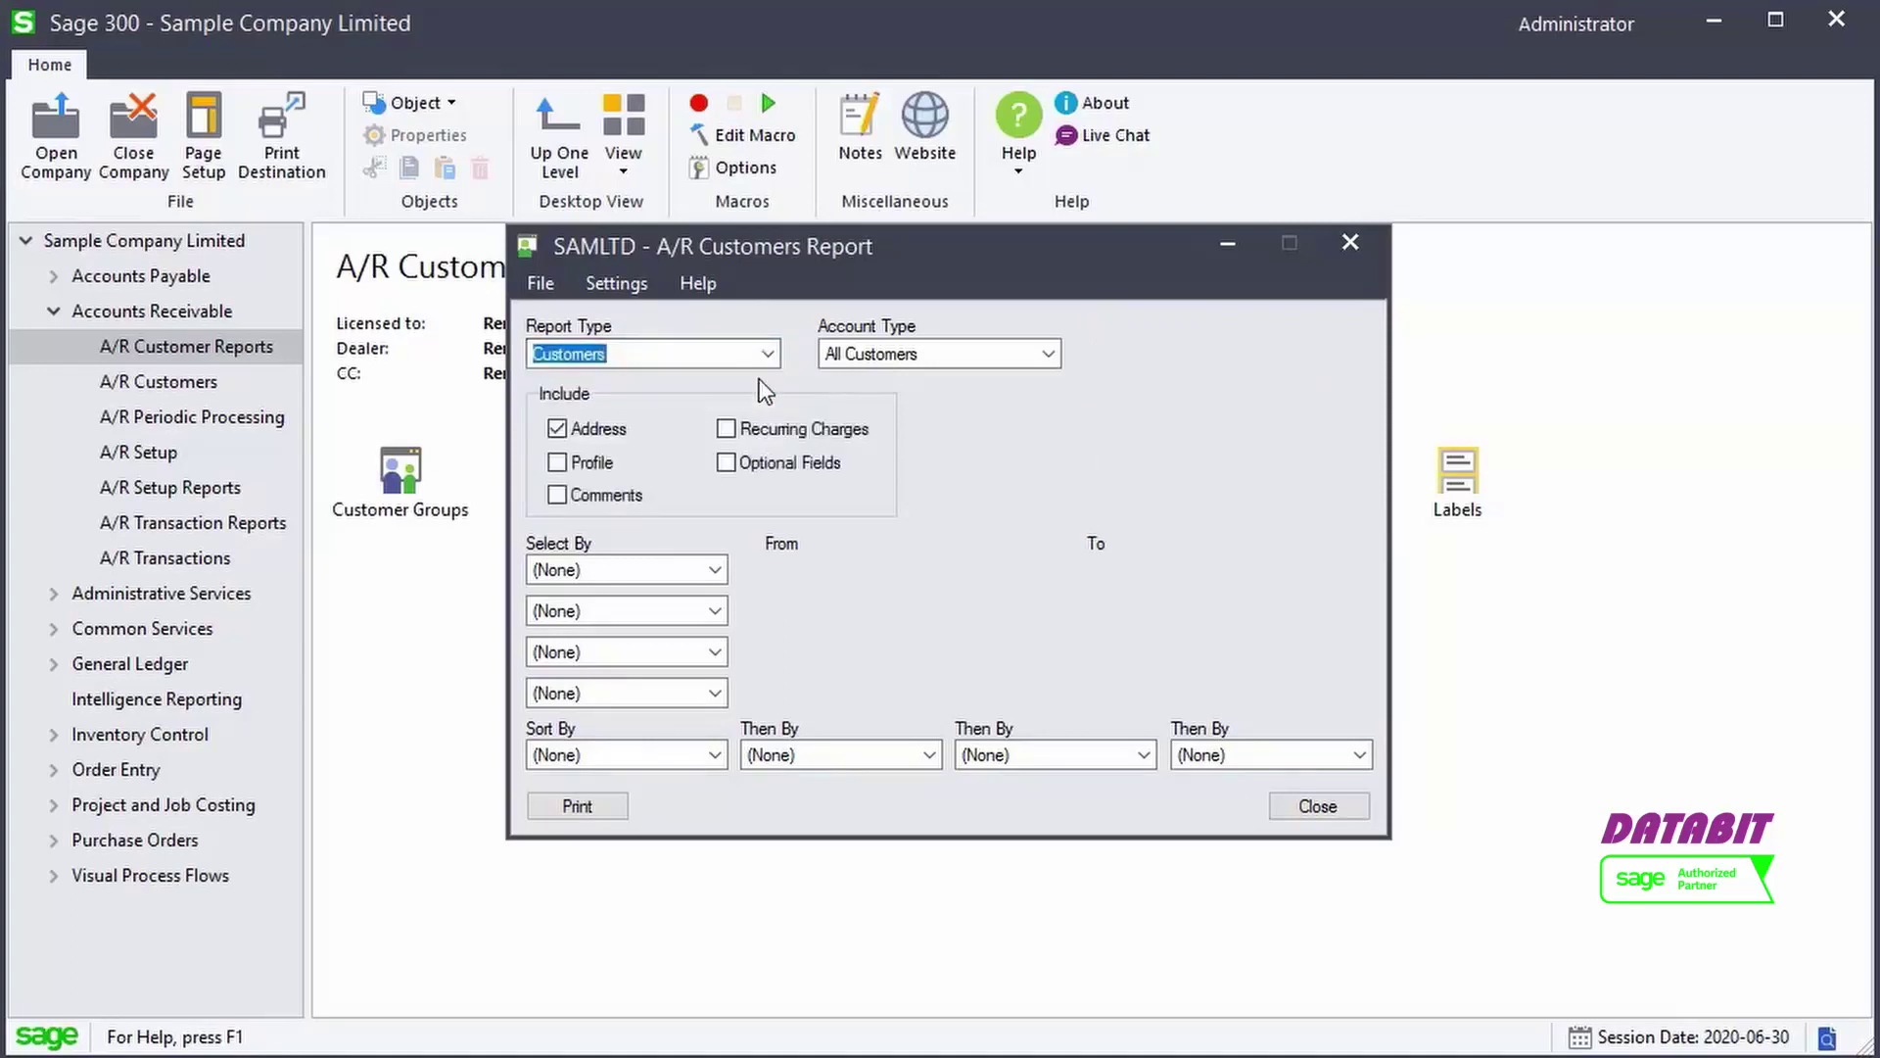
- Include customer profiles and select by Customer Number starting from 1200
click(608, 463)
click(616, 566)
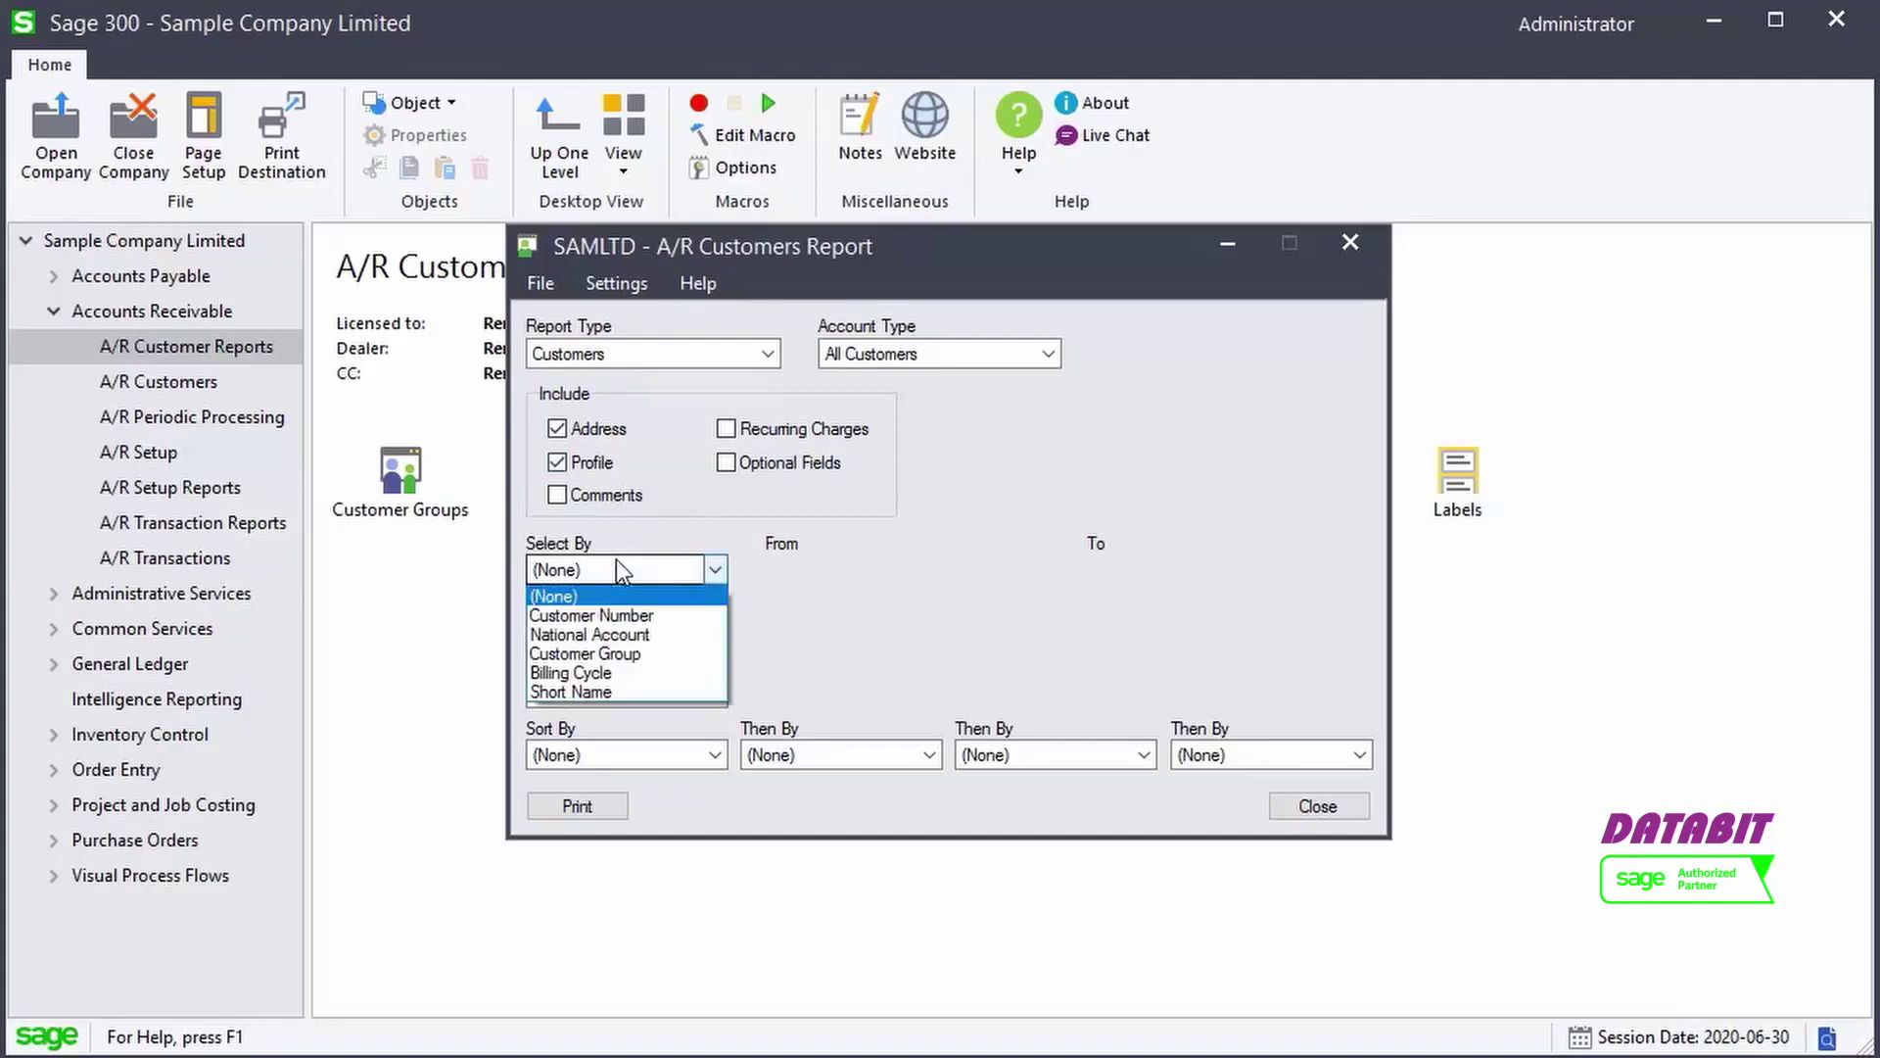
click(636, 614)
click(844, 571)
text(1200)
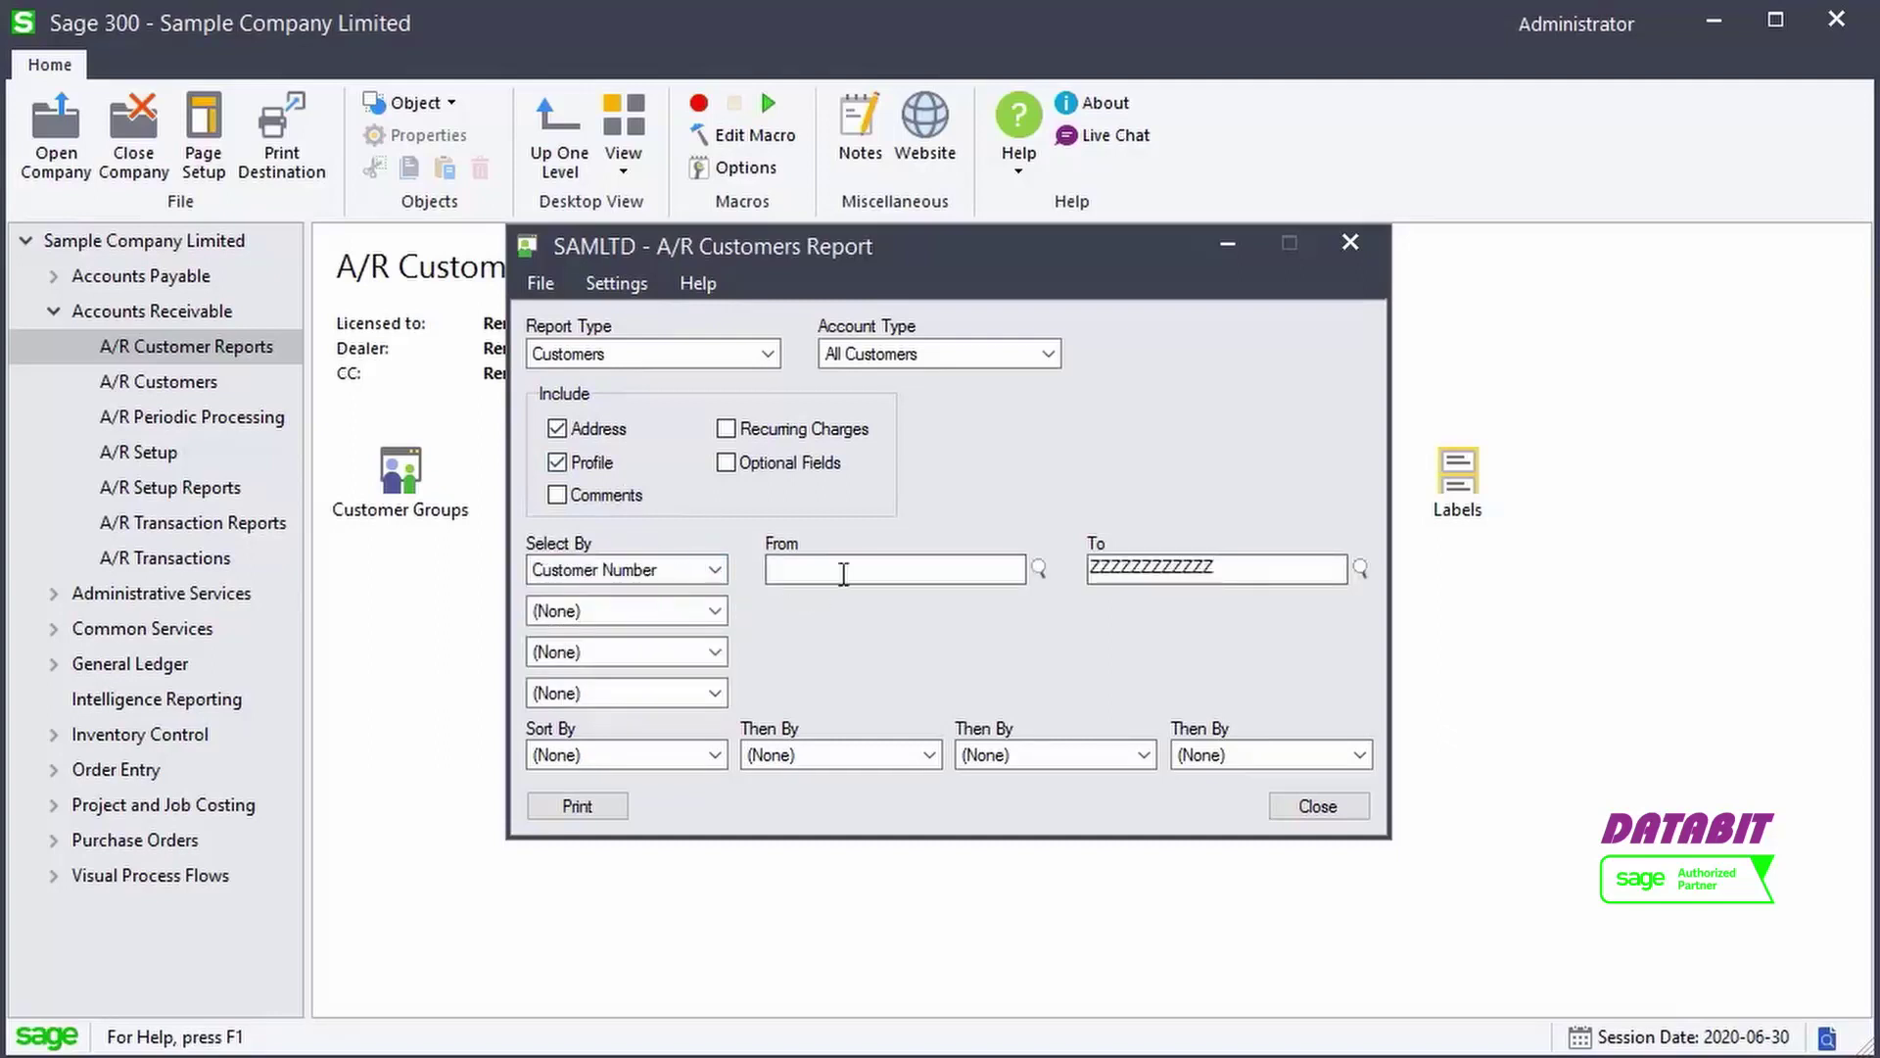
key(Tab)
- Set the ending customer to 1200, then preview and close the Customers report
text(1200)
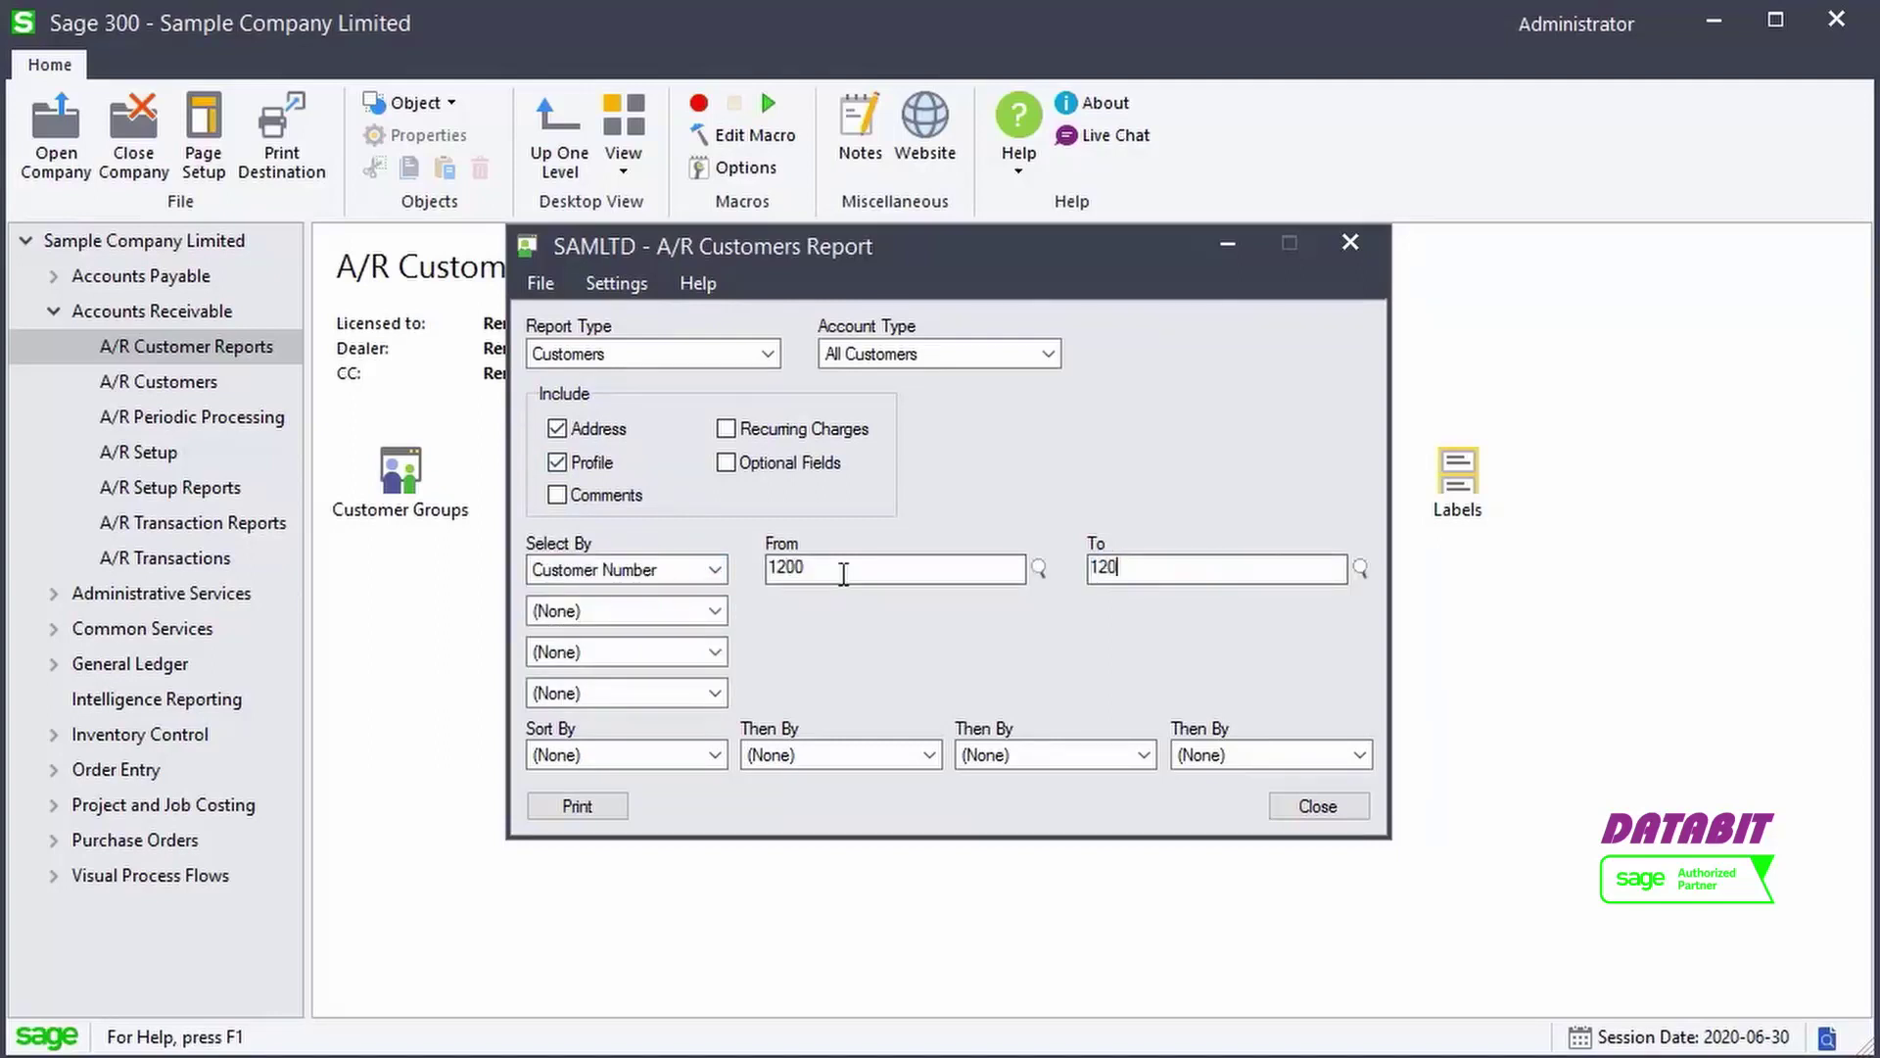
click(573, 805)
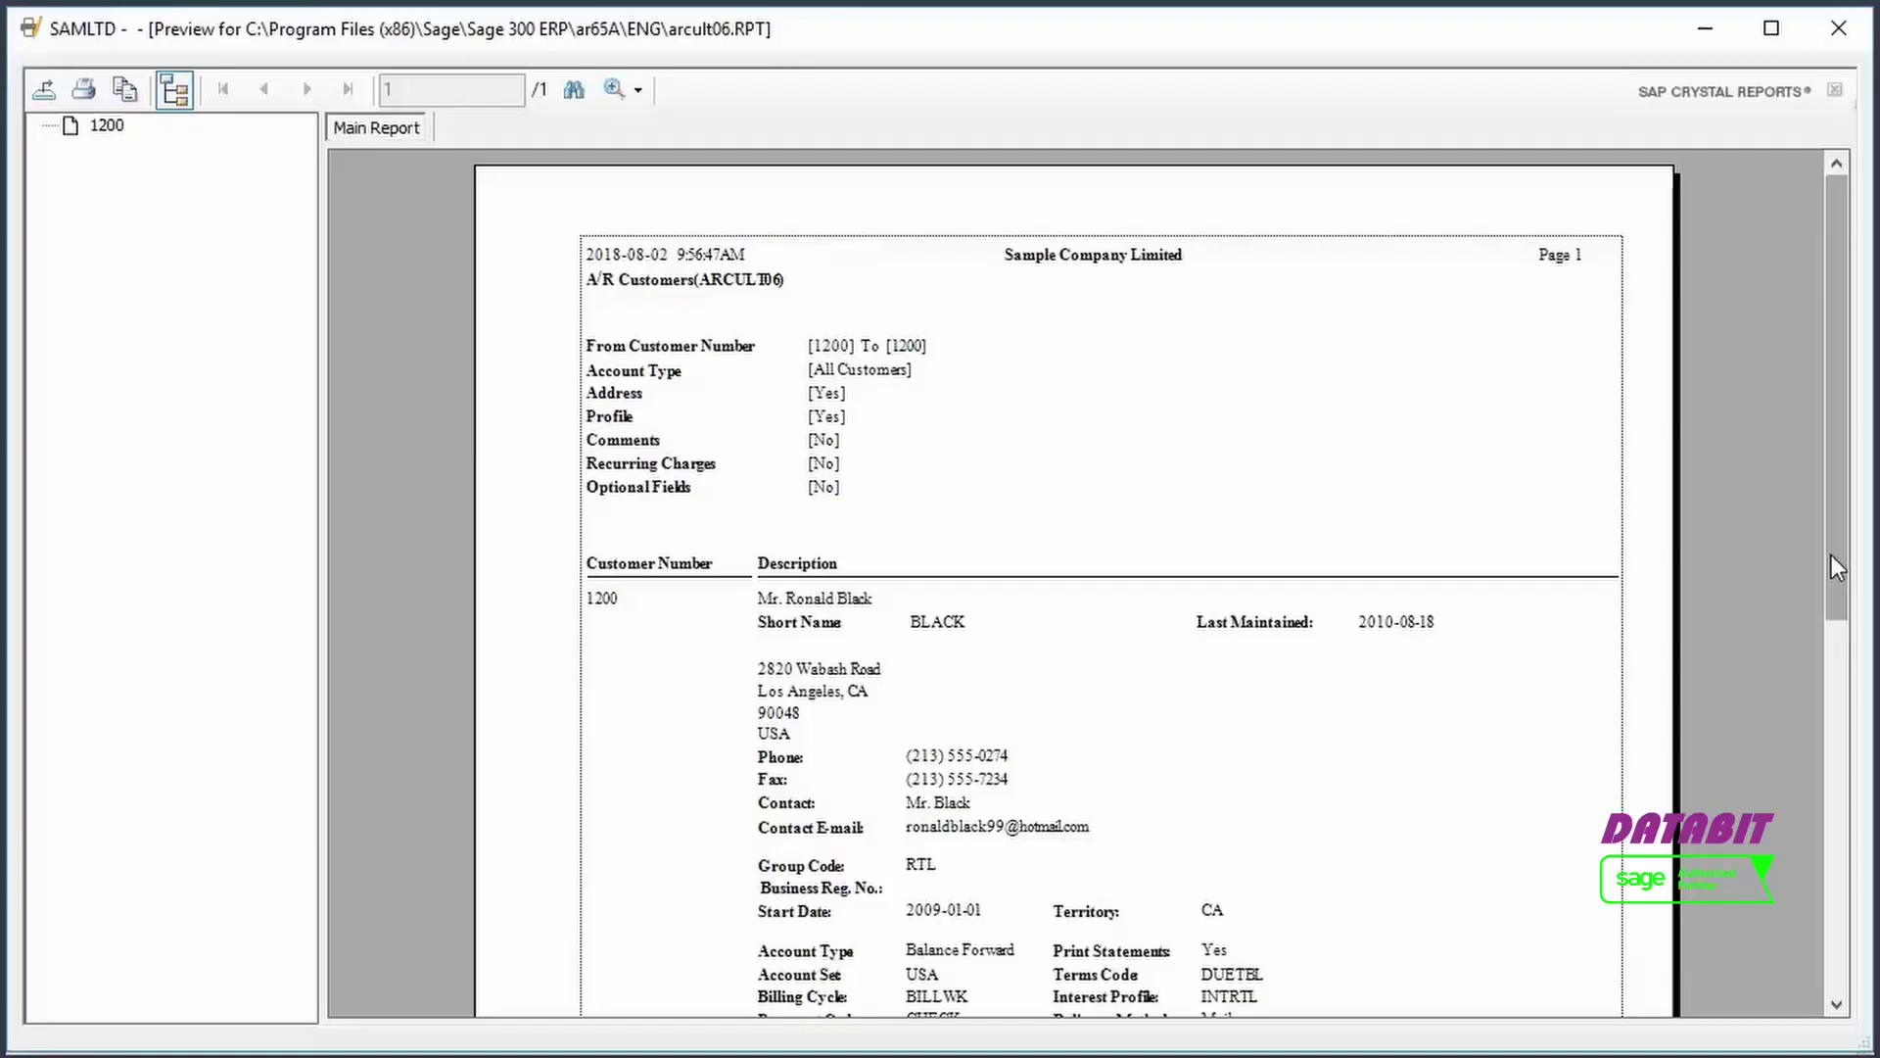
drag(1831, 554, 1823, 868)
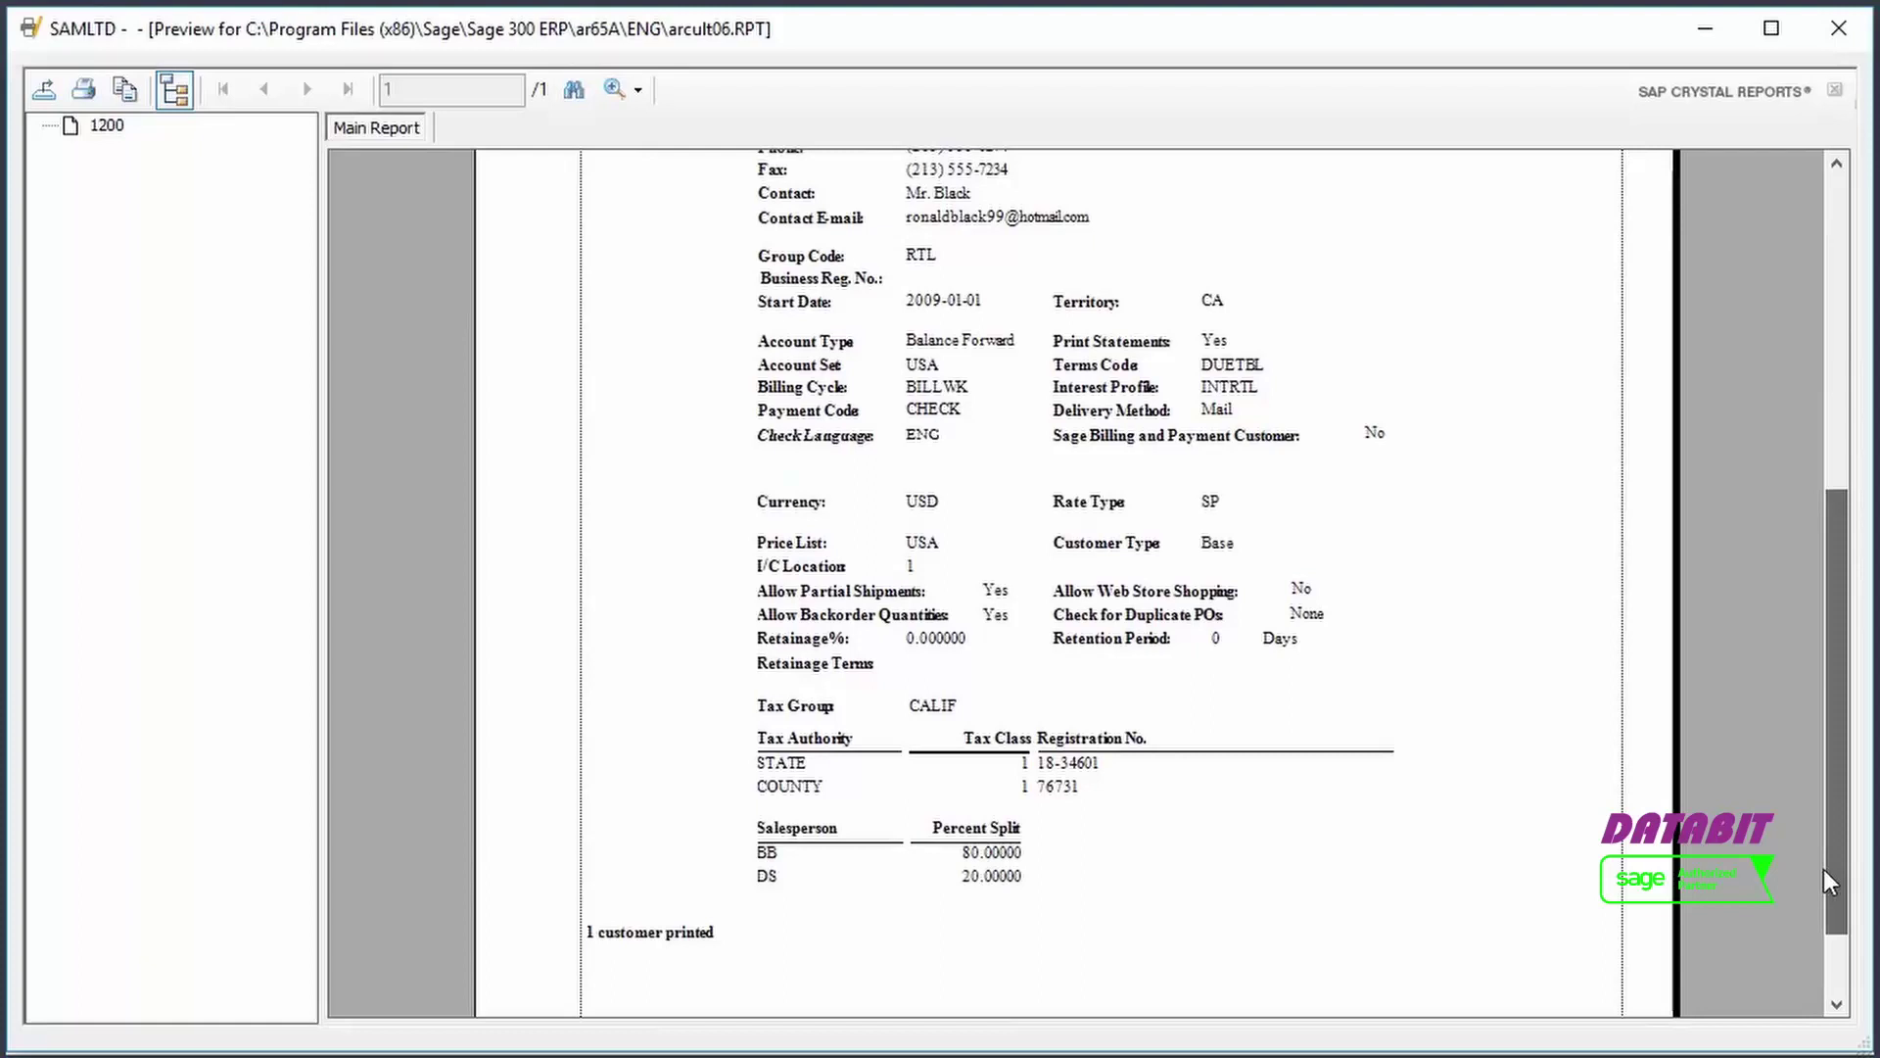
click(1840, 28)
- Switch to the Customer Activity Statistics report, then preview and close it
click(767, 354)
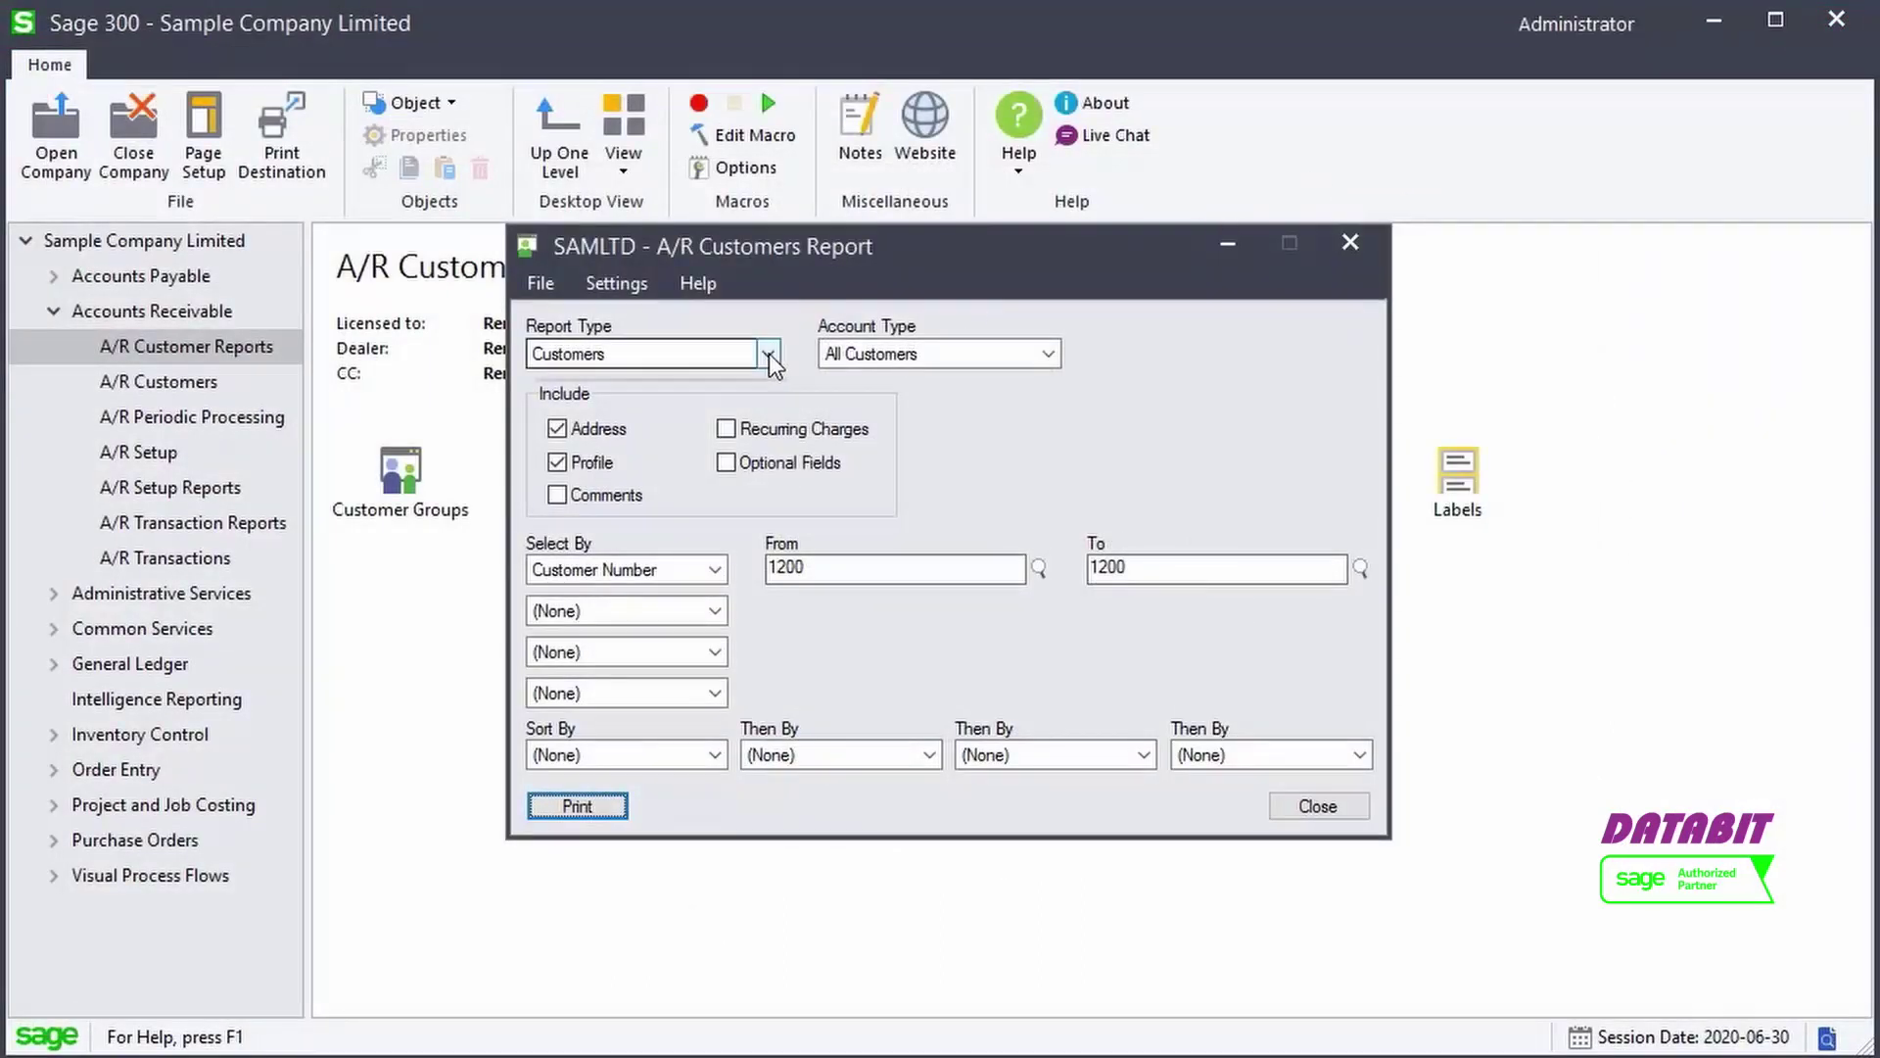
click(736, 401)
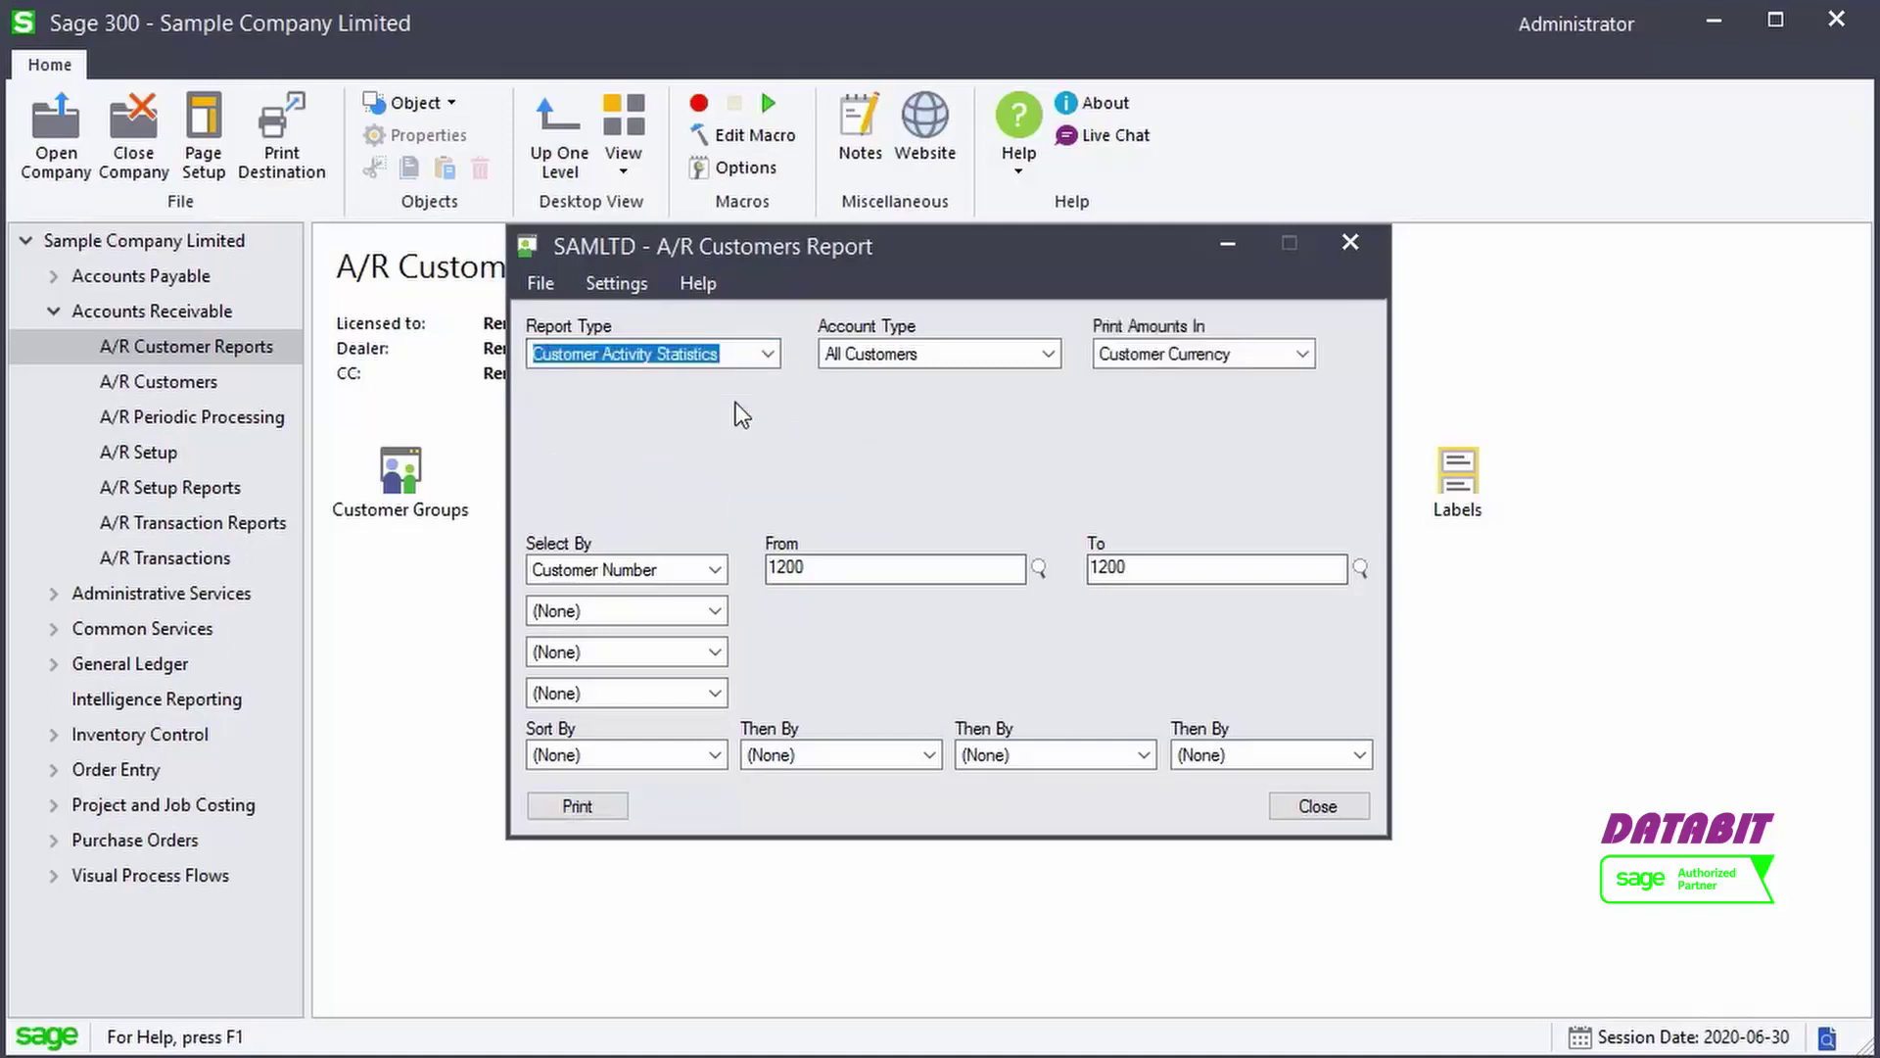
click(577, 805)
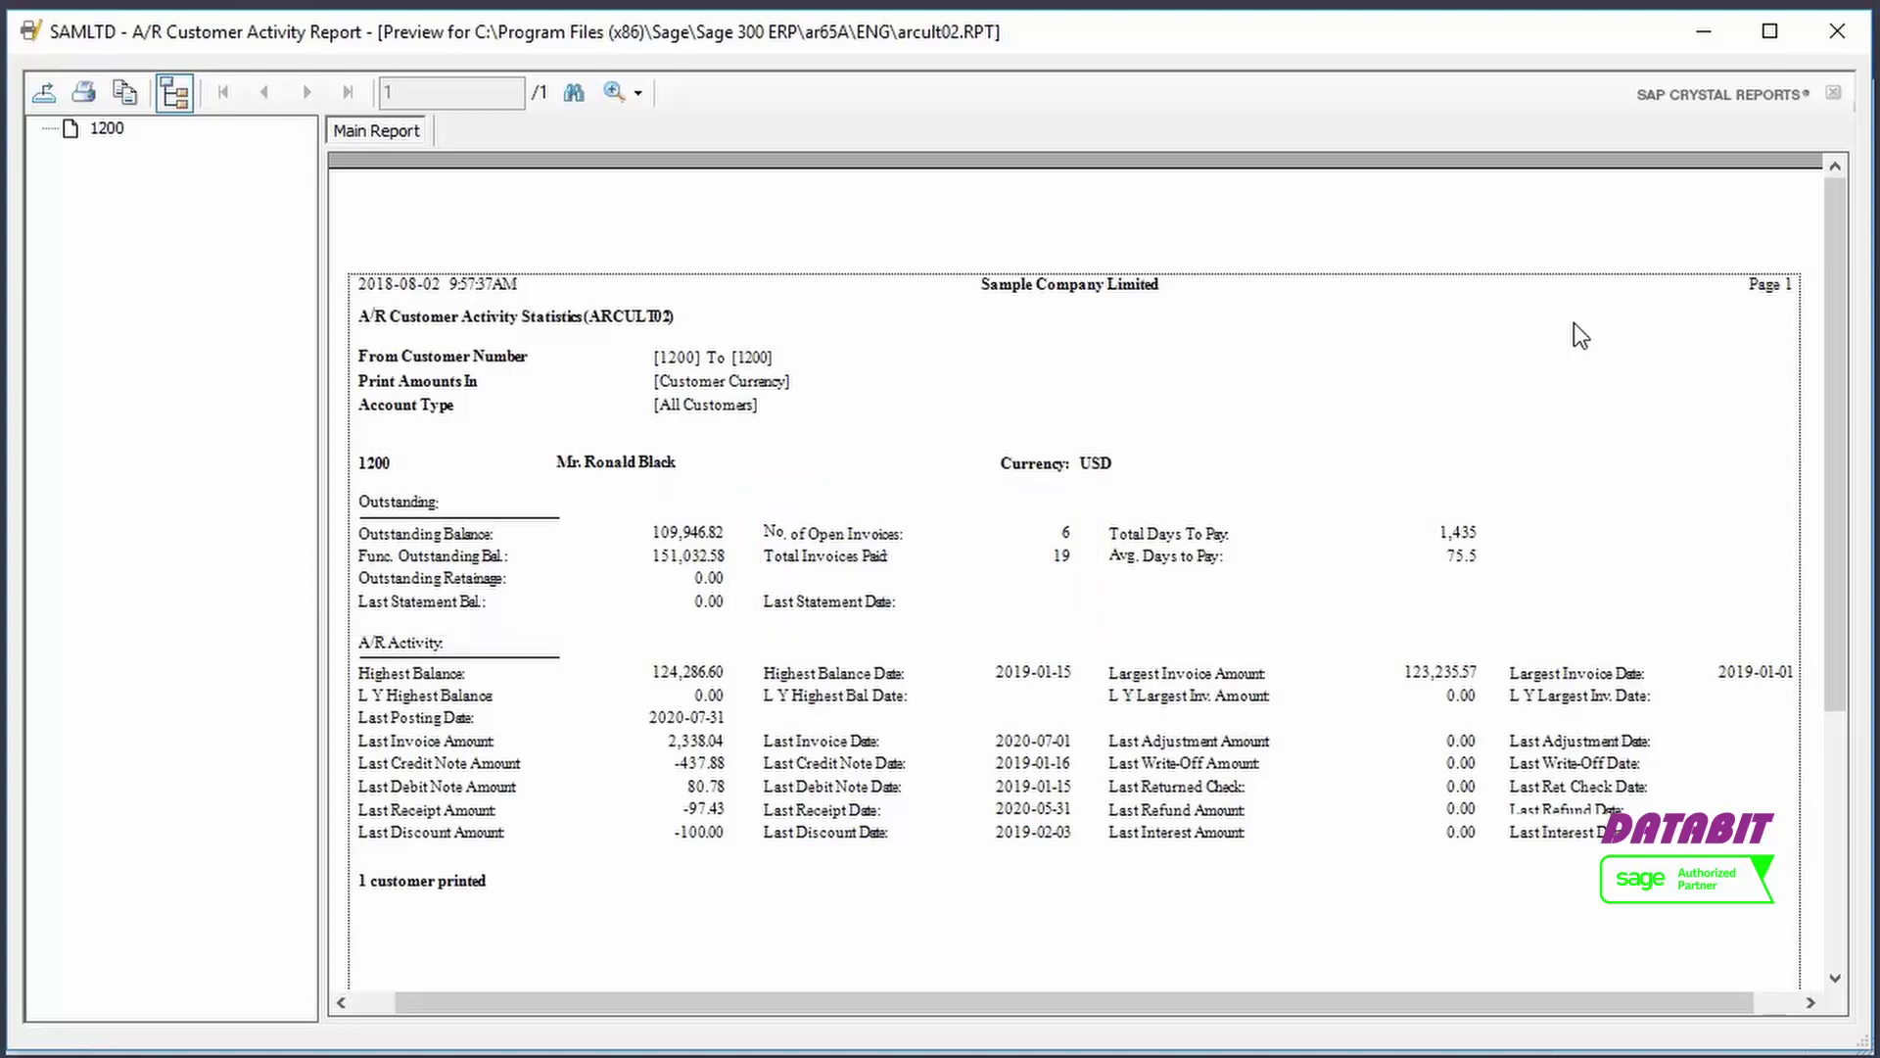
click(1831, 37)
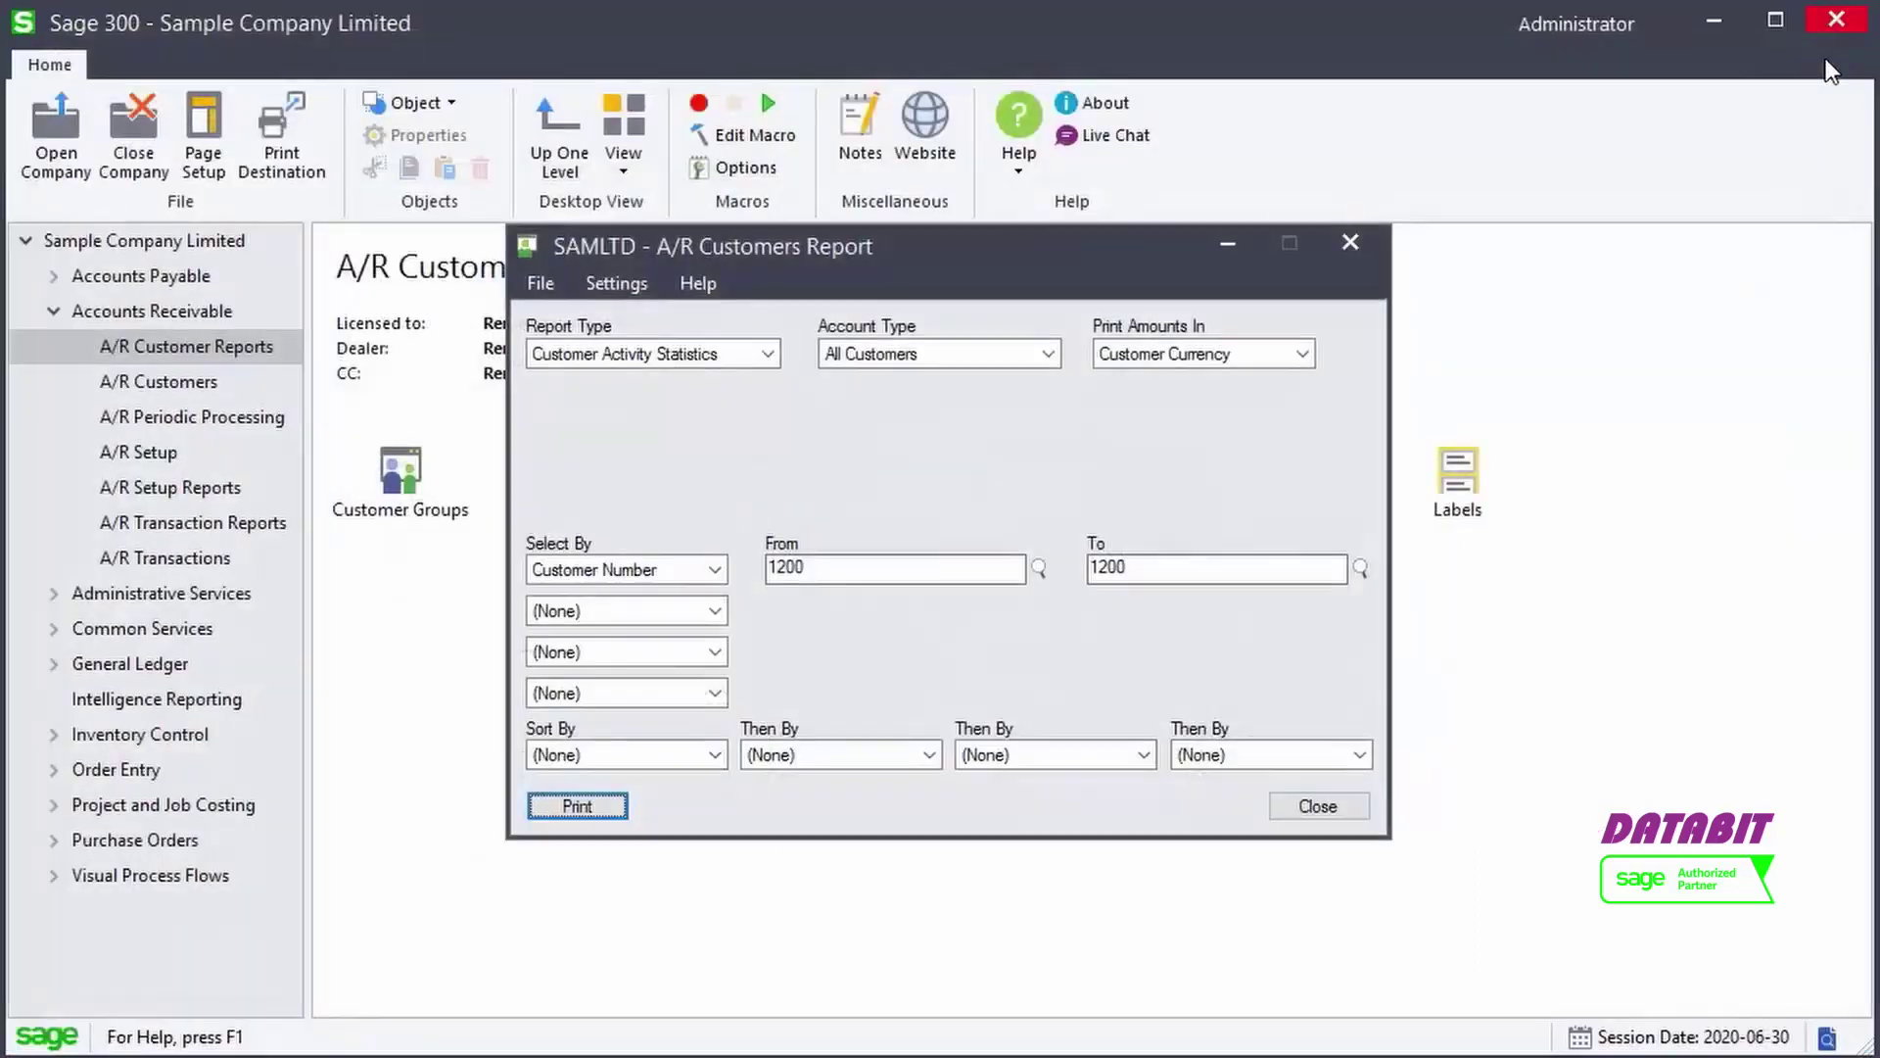
- Close the Customers report and set the Customer Groups report type to Customer Group List
click(1356, 809)
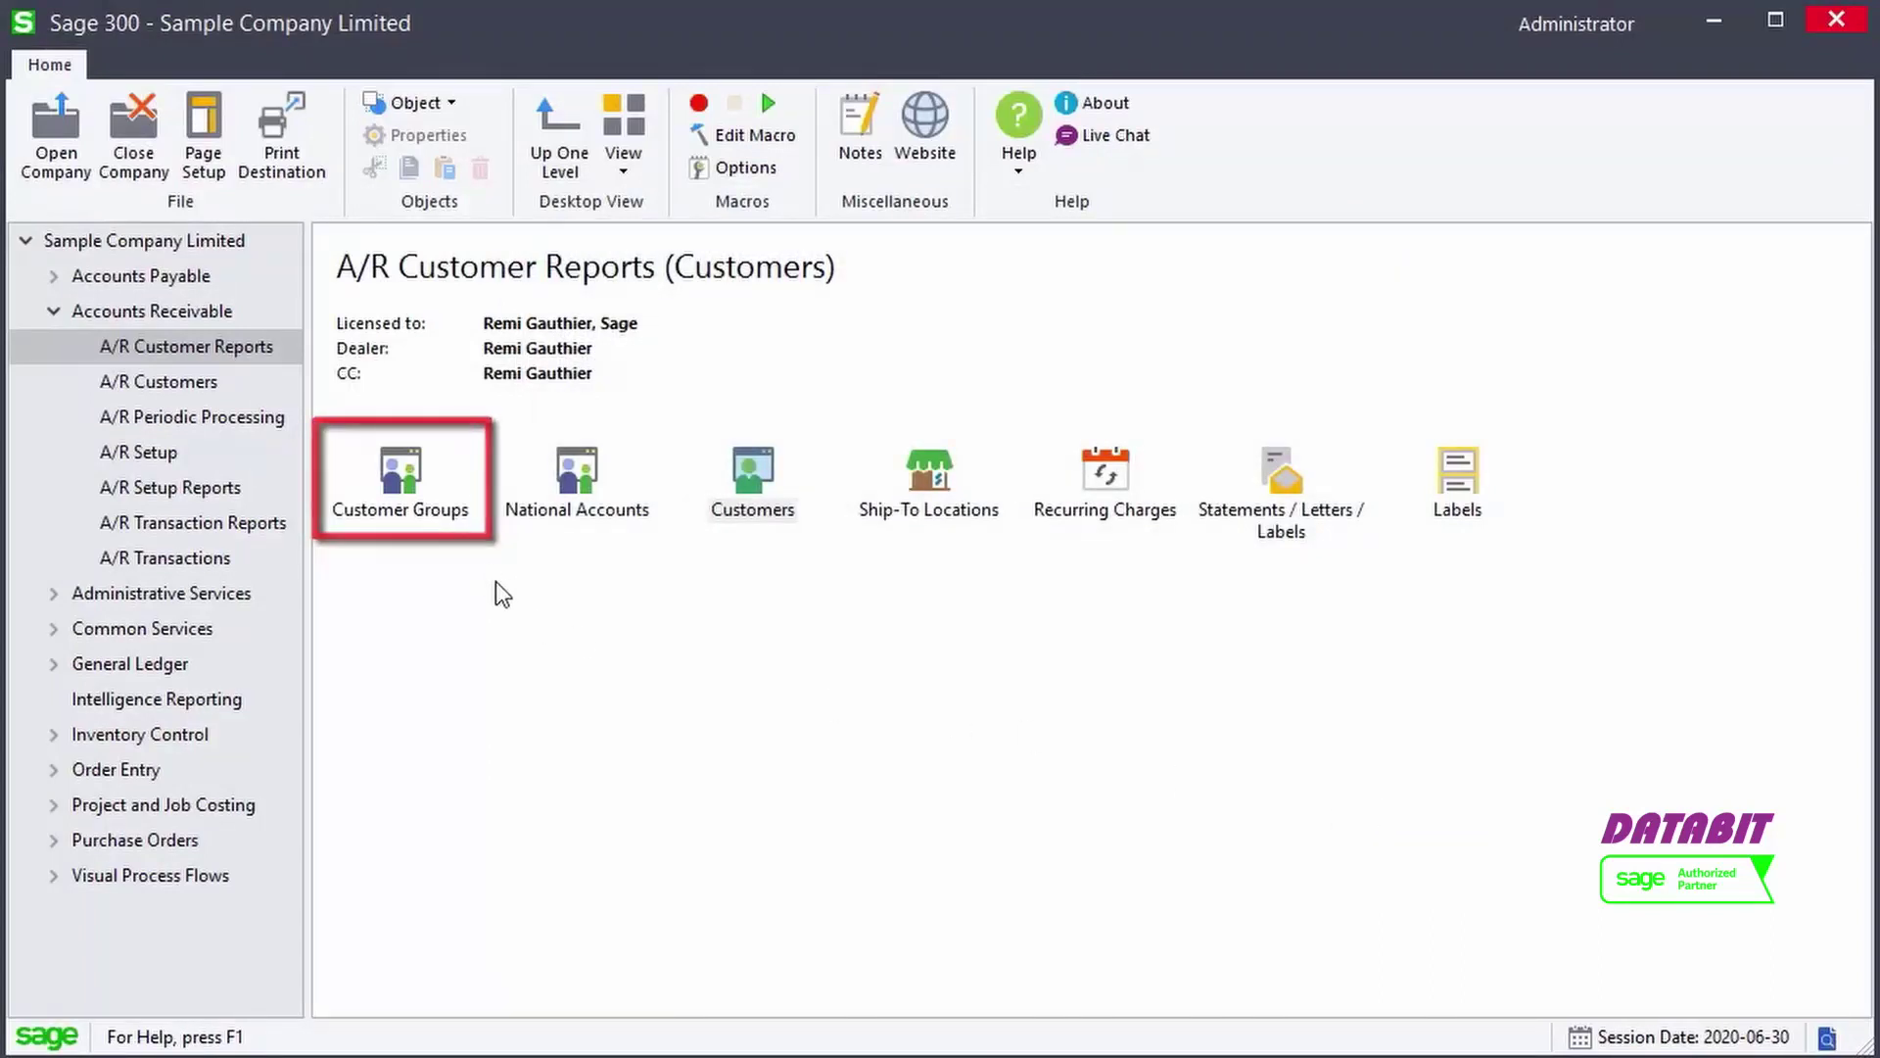
double_click(421, 495)
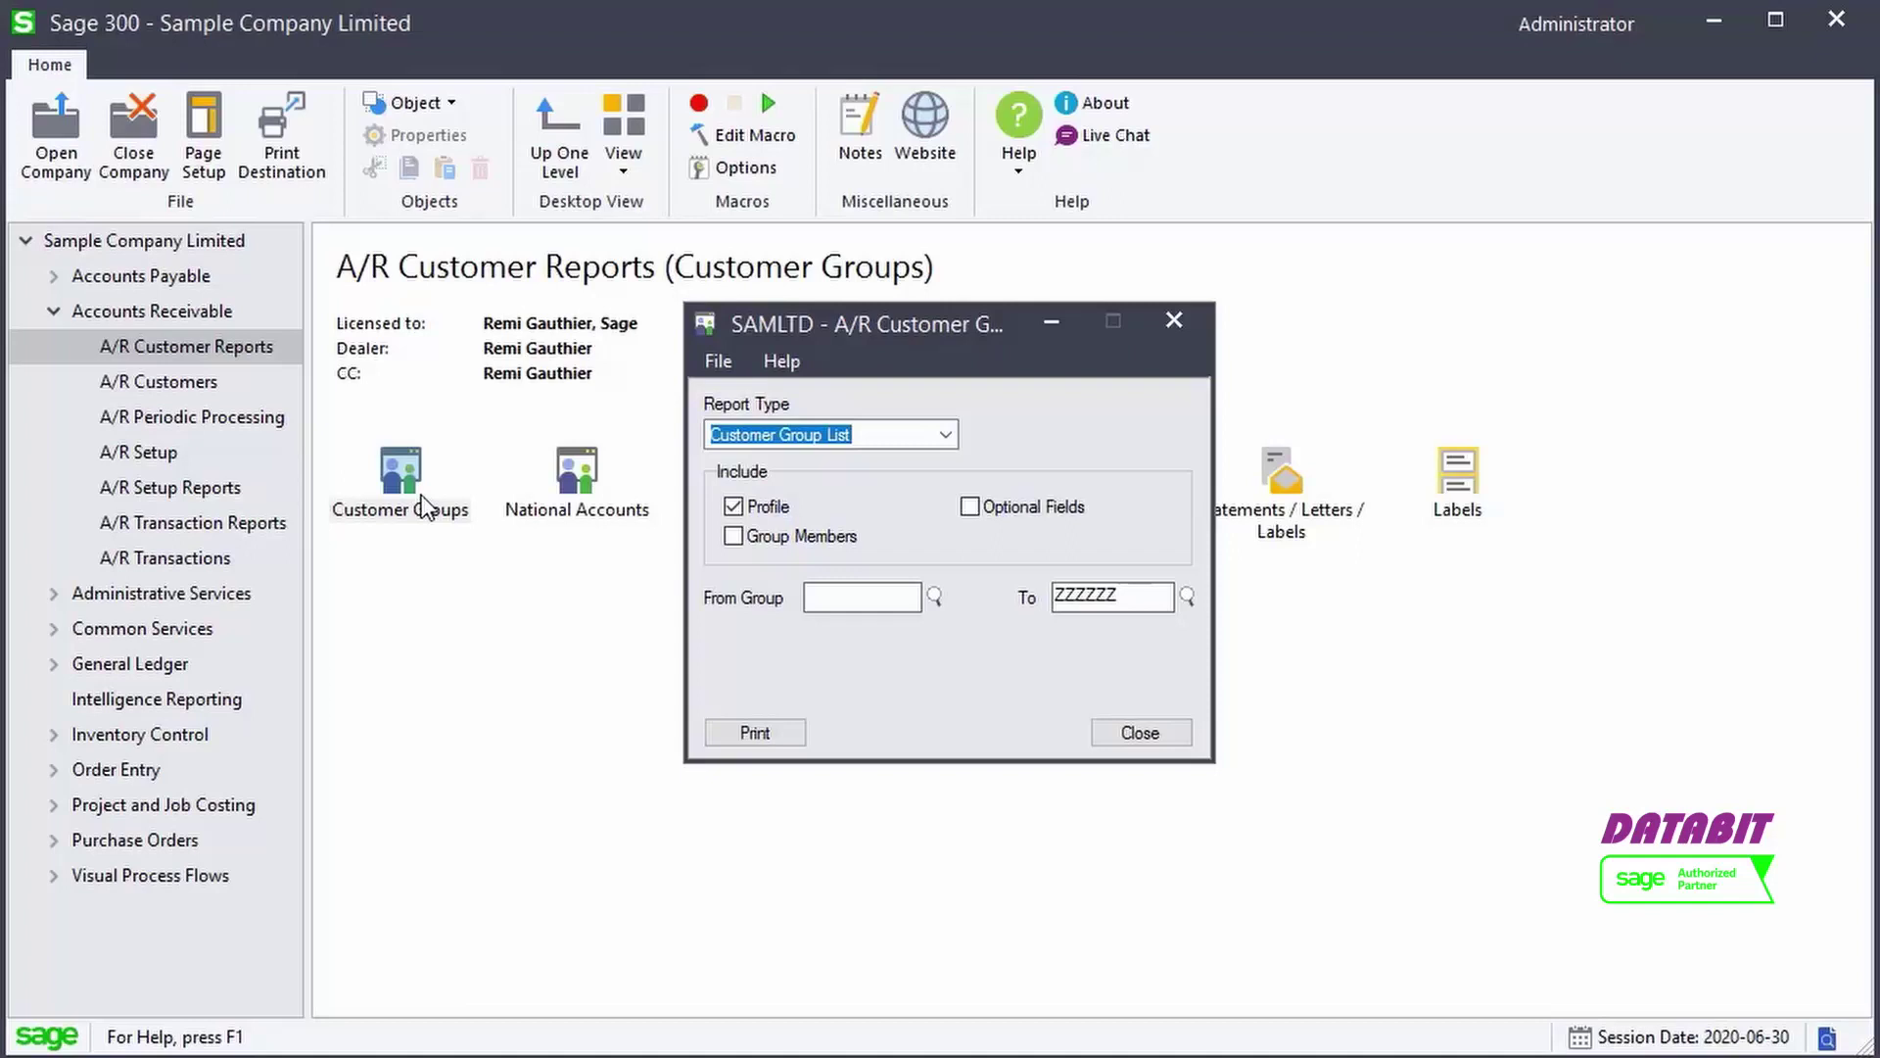
click(945, 436)
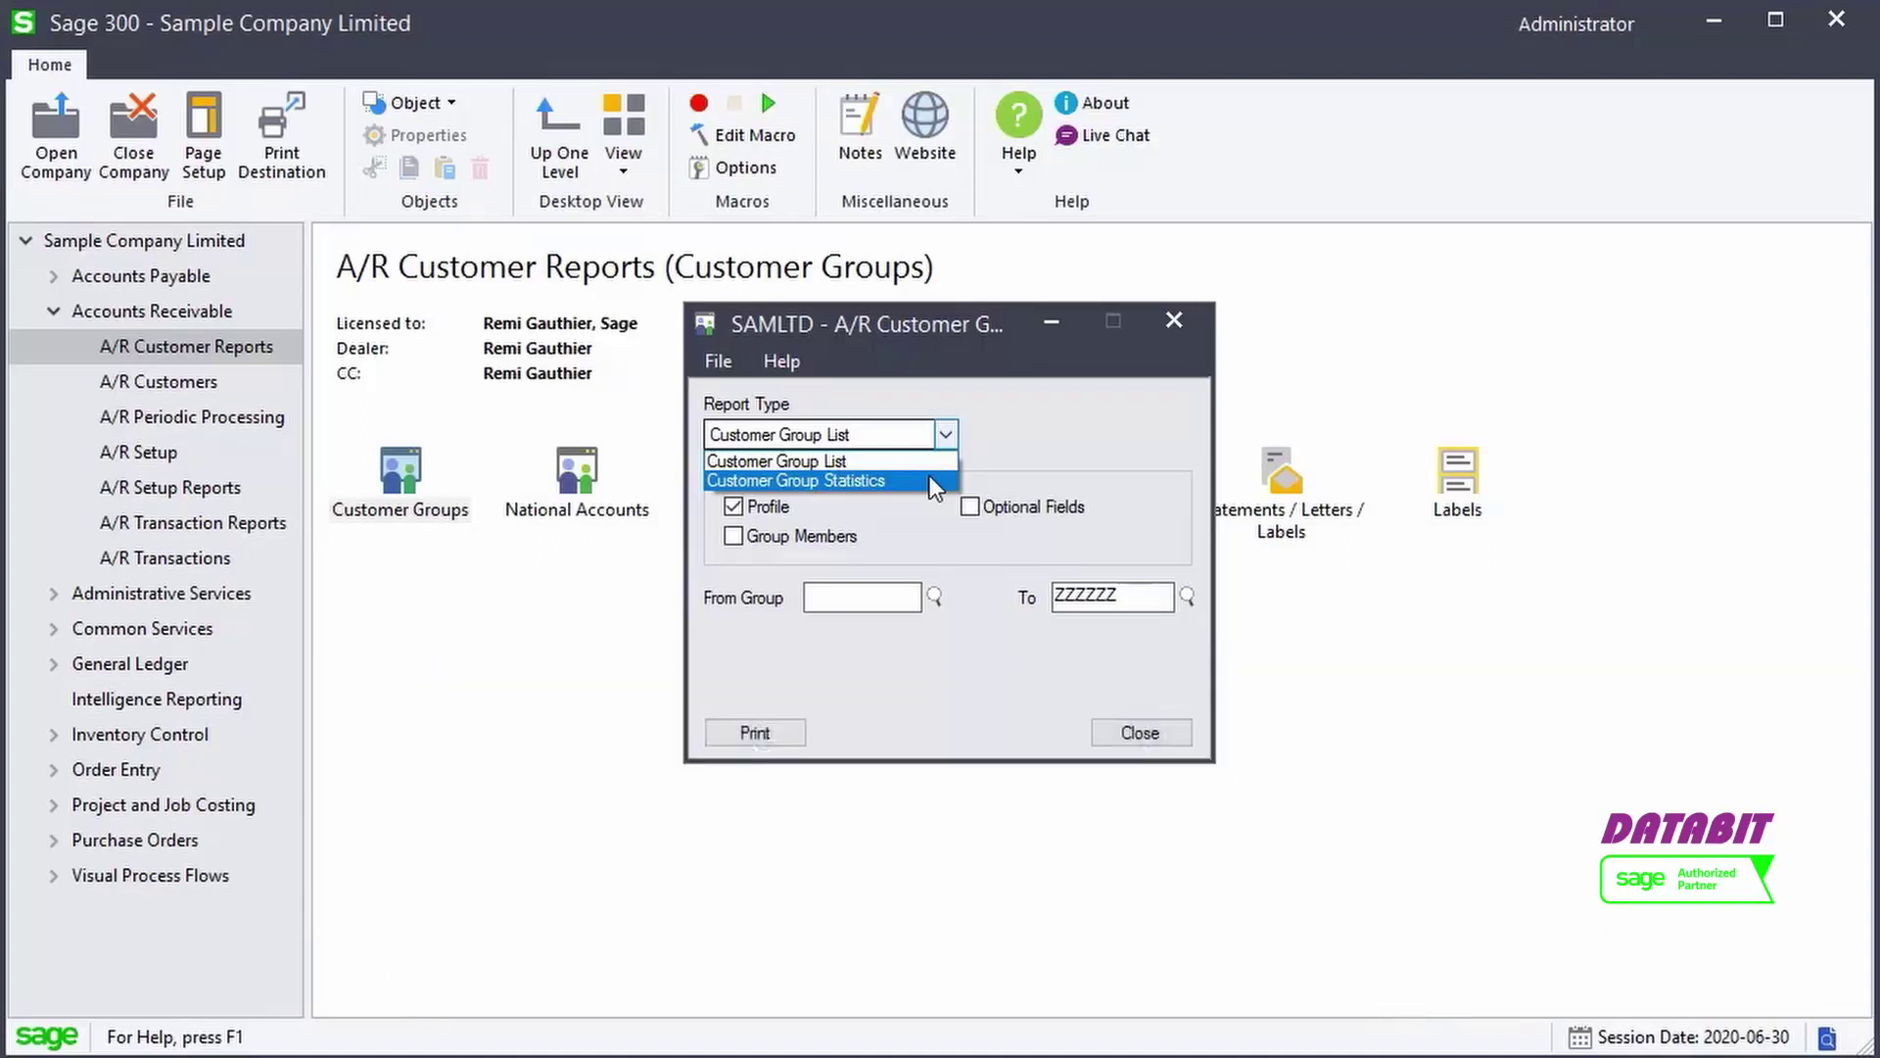
click(931, 480)
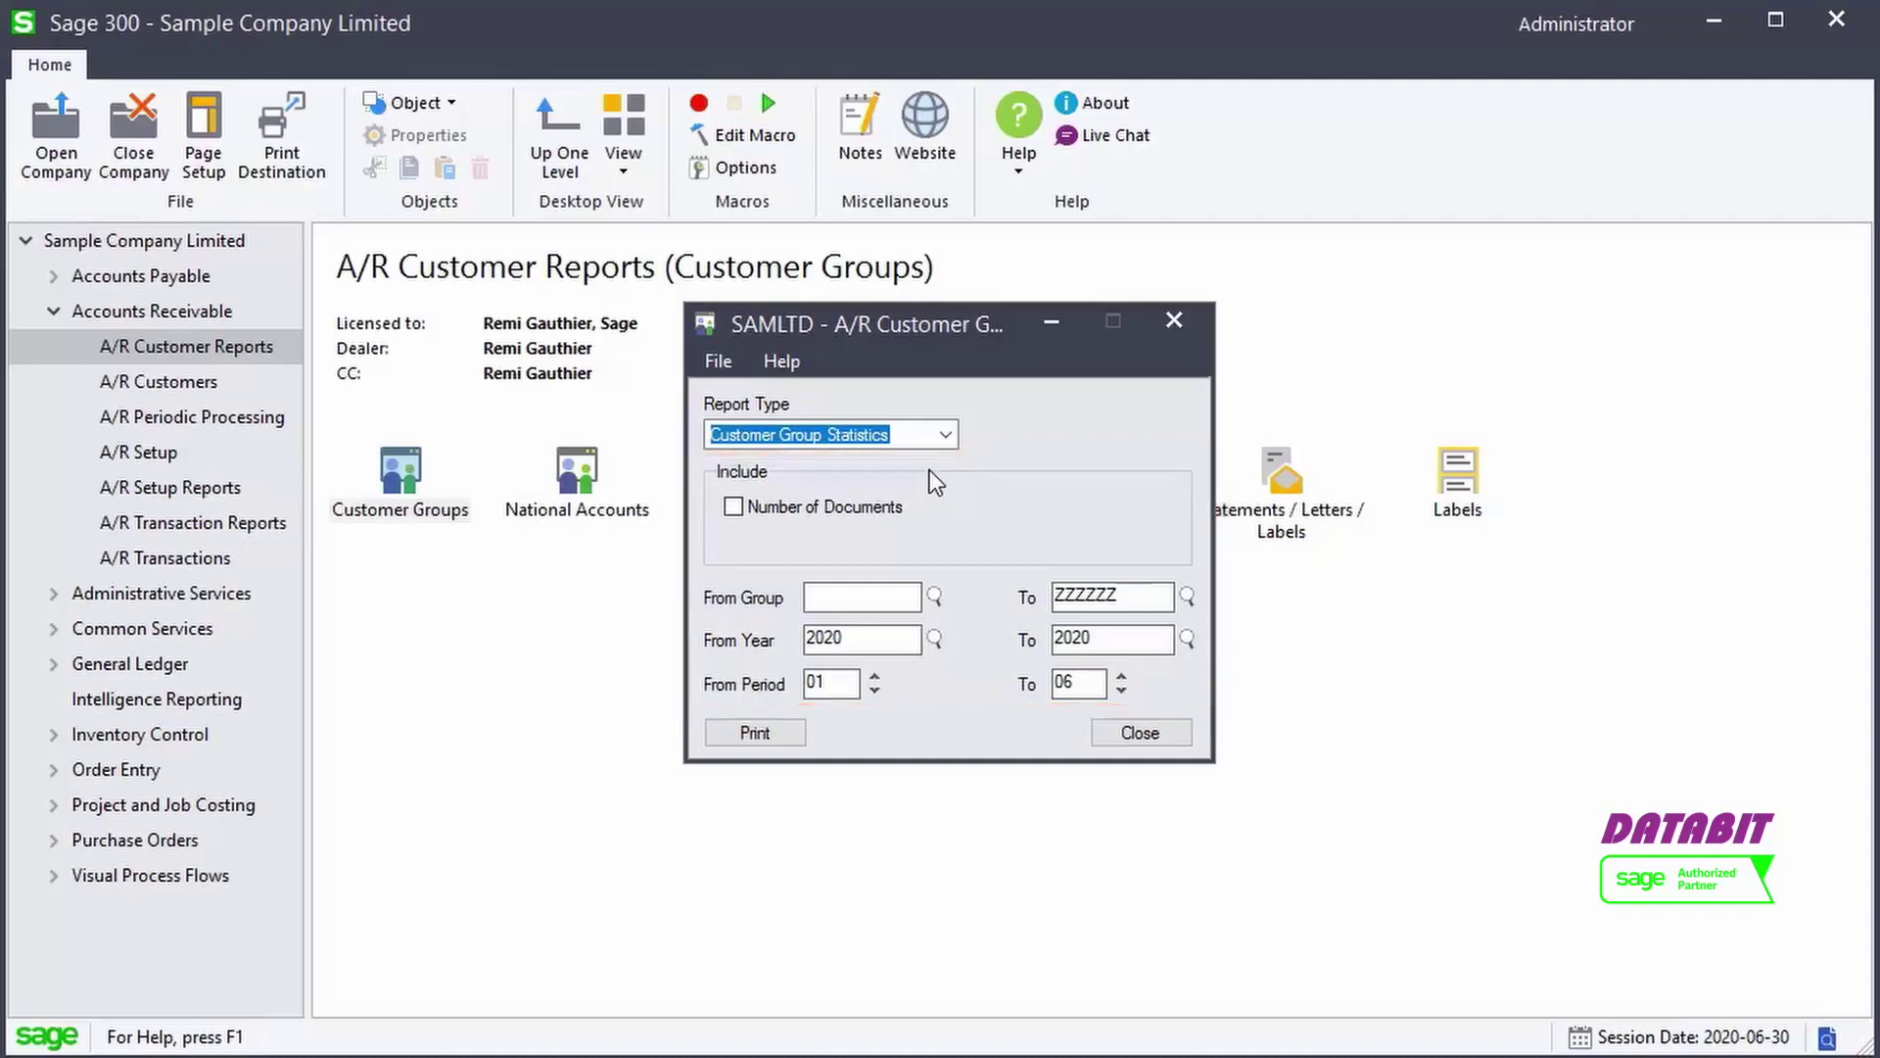
click(945, 440)
click(930, 457)
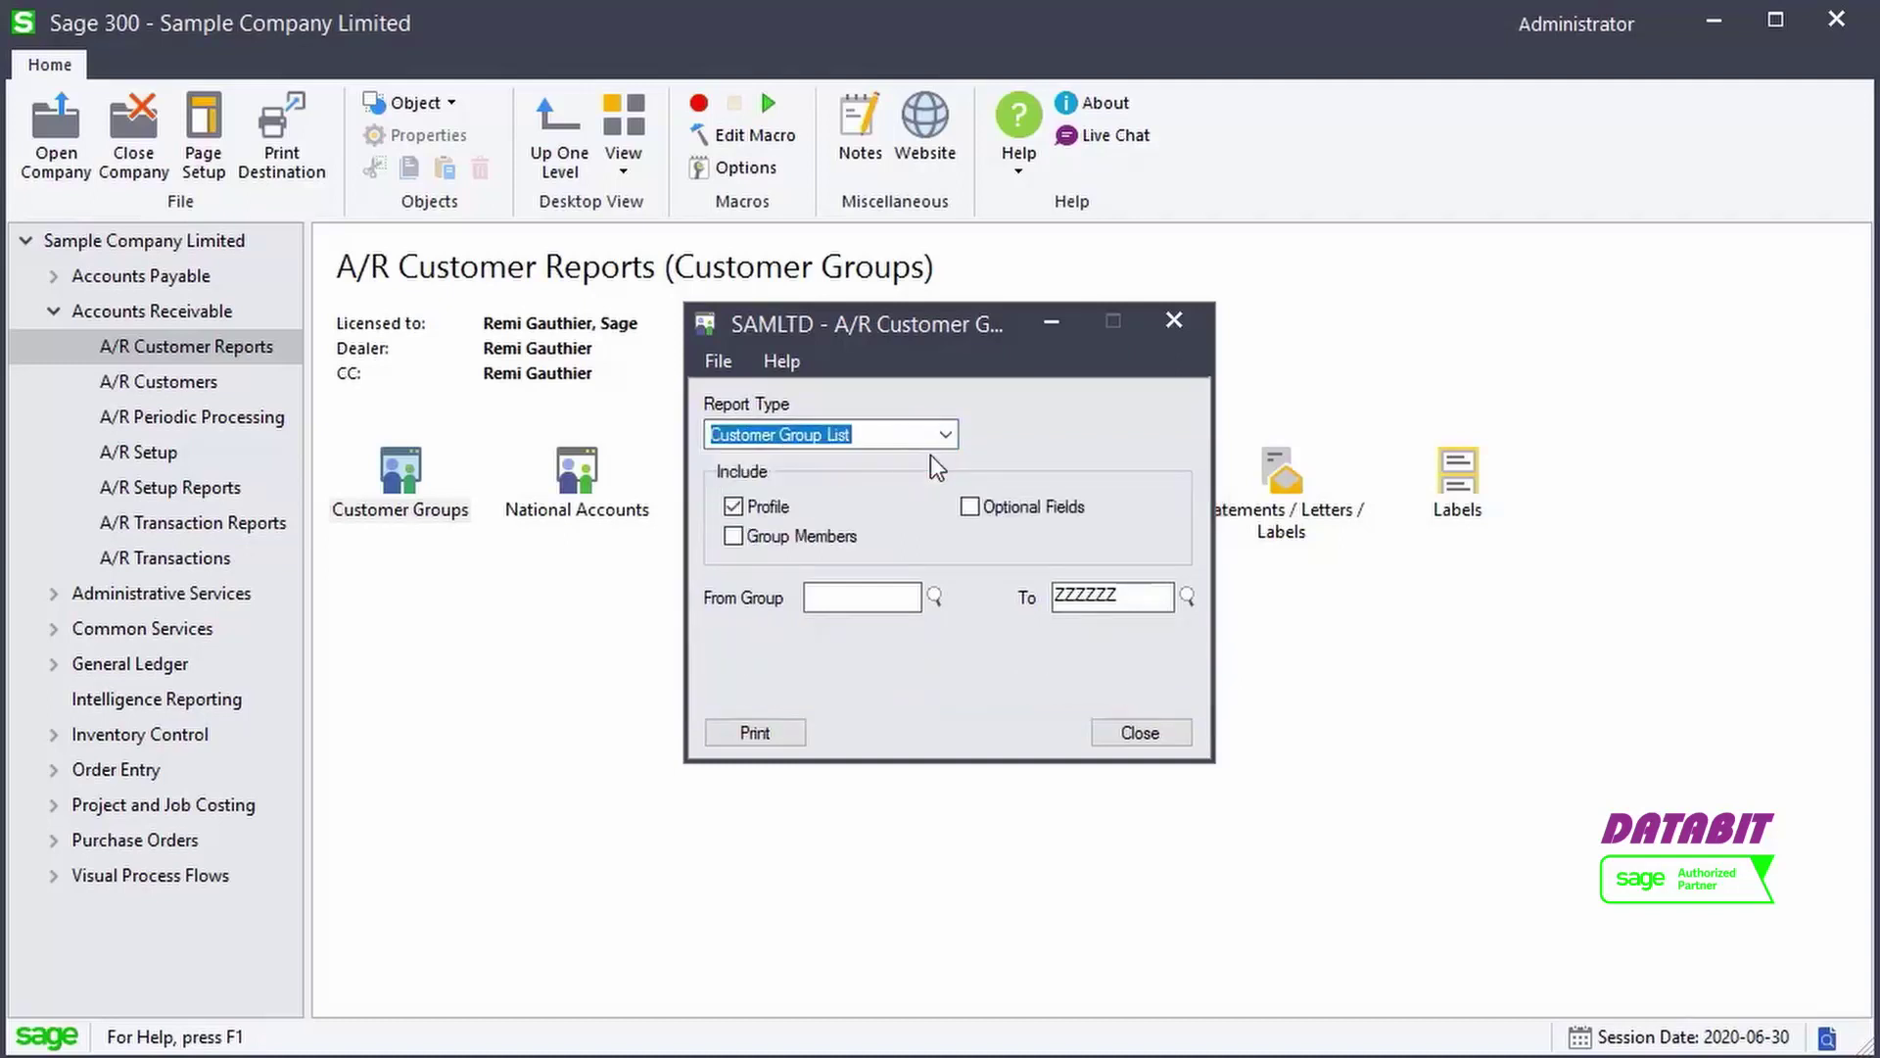
- Preview the Customer Group List report, then close the preview and report window
click(766, 726)
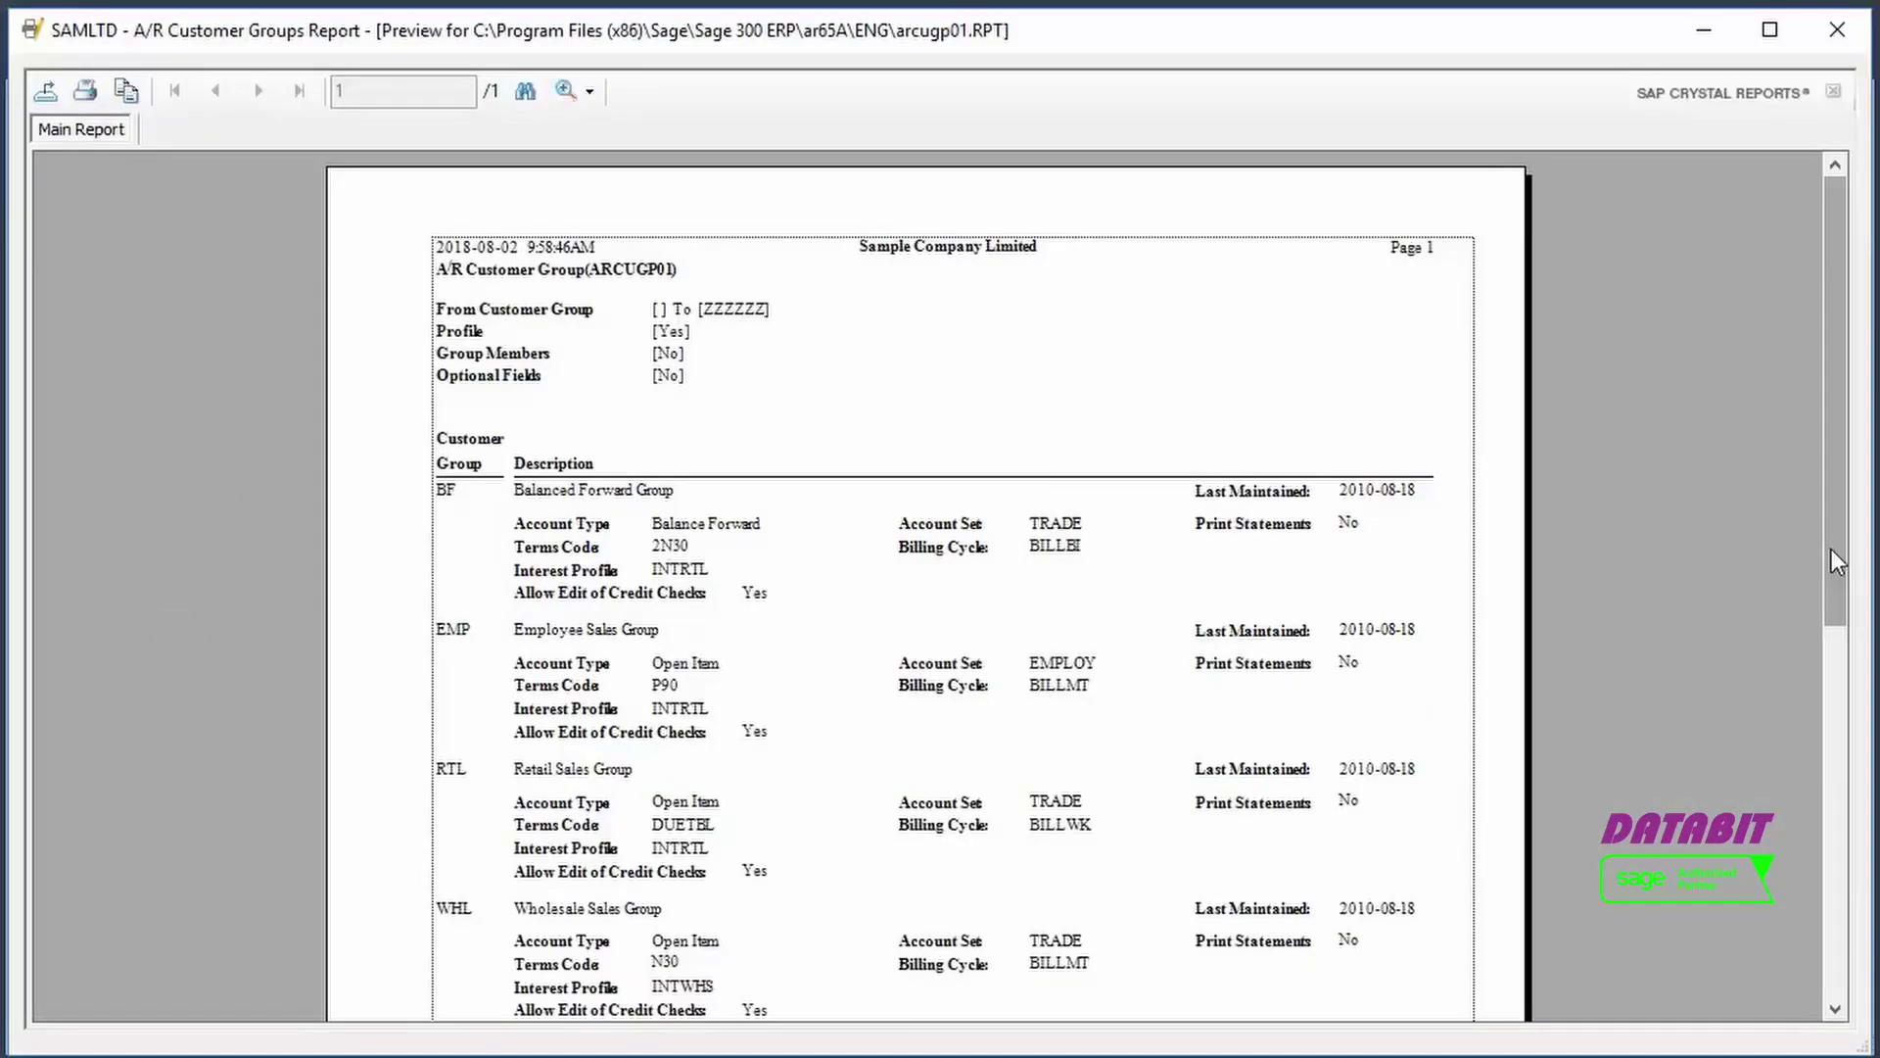
drag(1831, 550, 1843, 601)
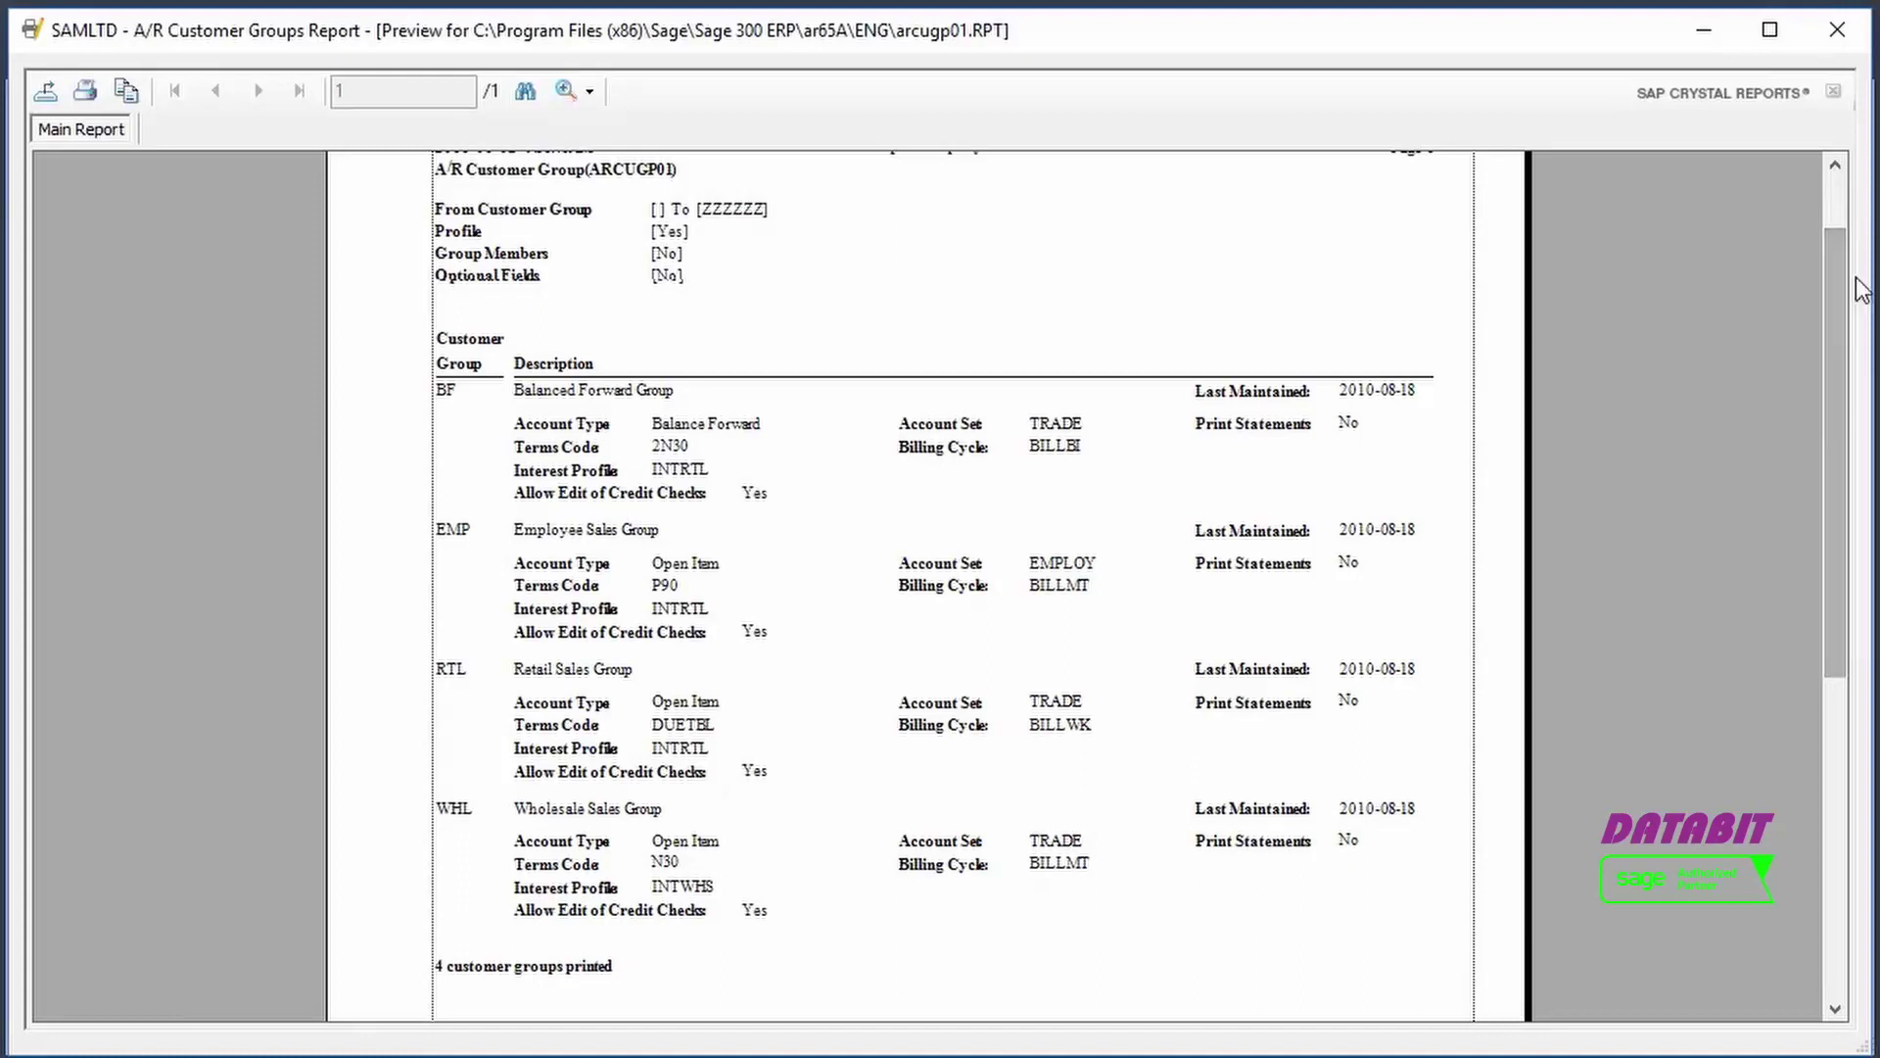
click(1839, 43)
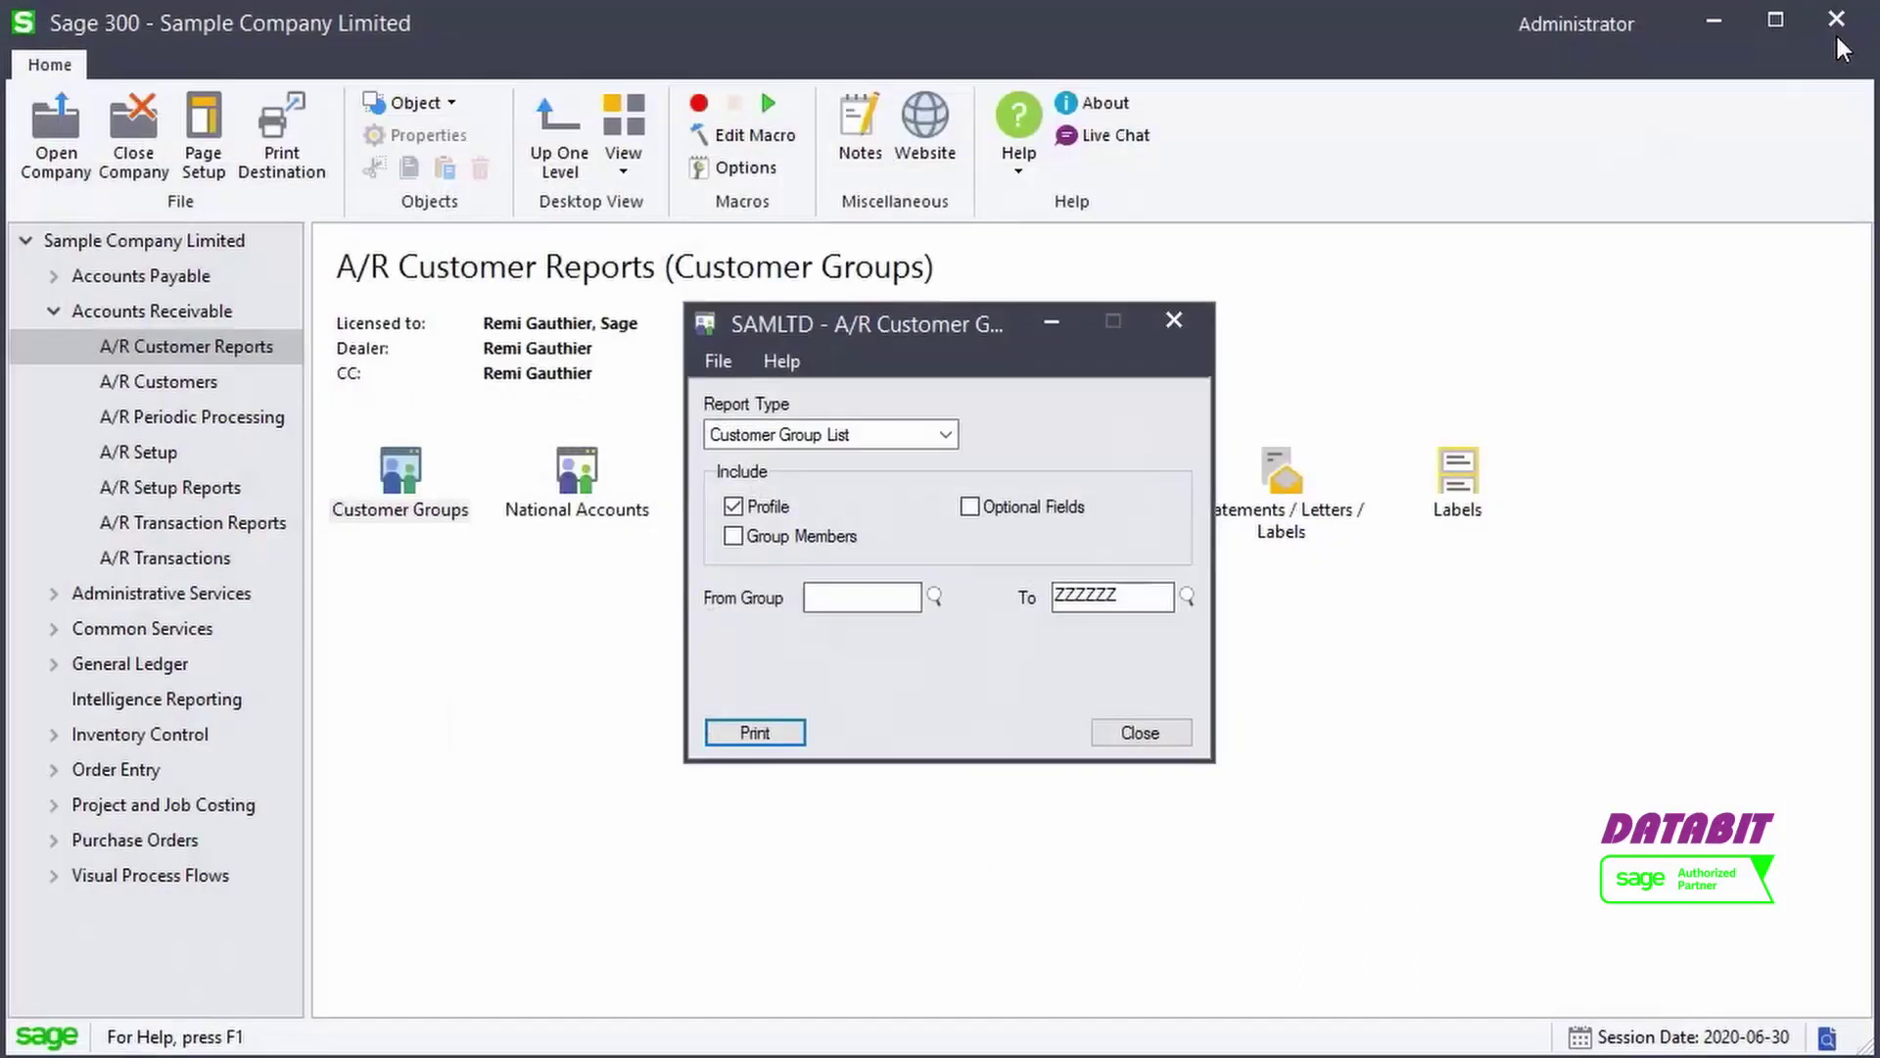
click(1174, 321)
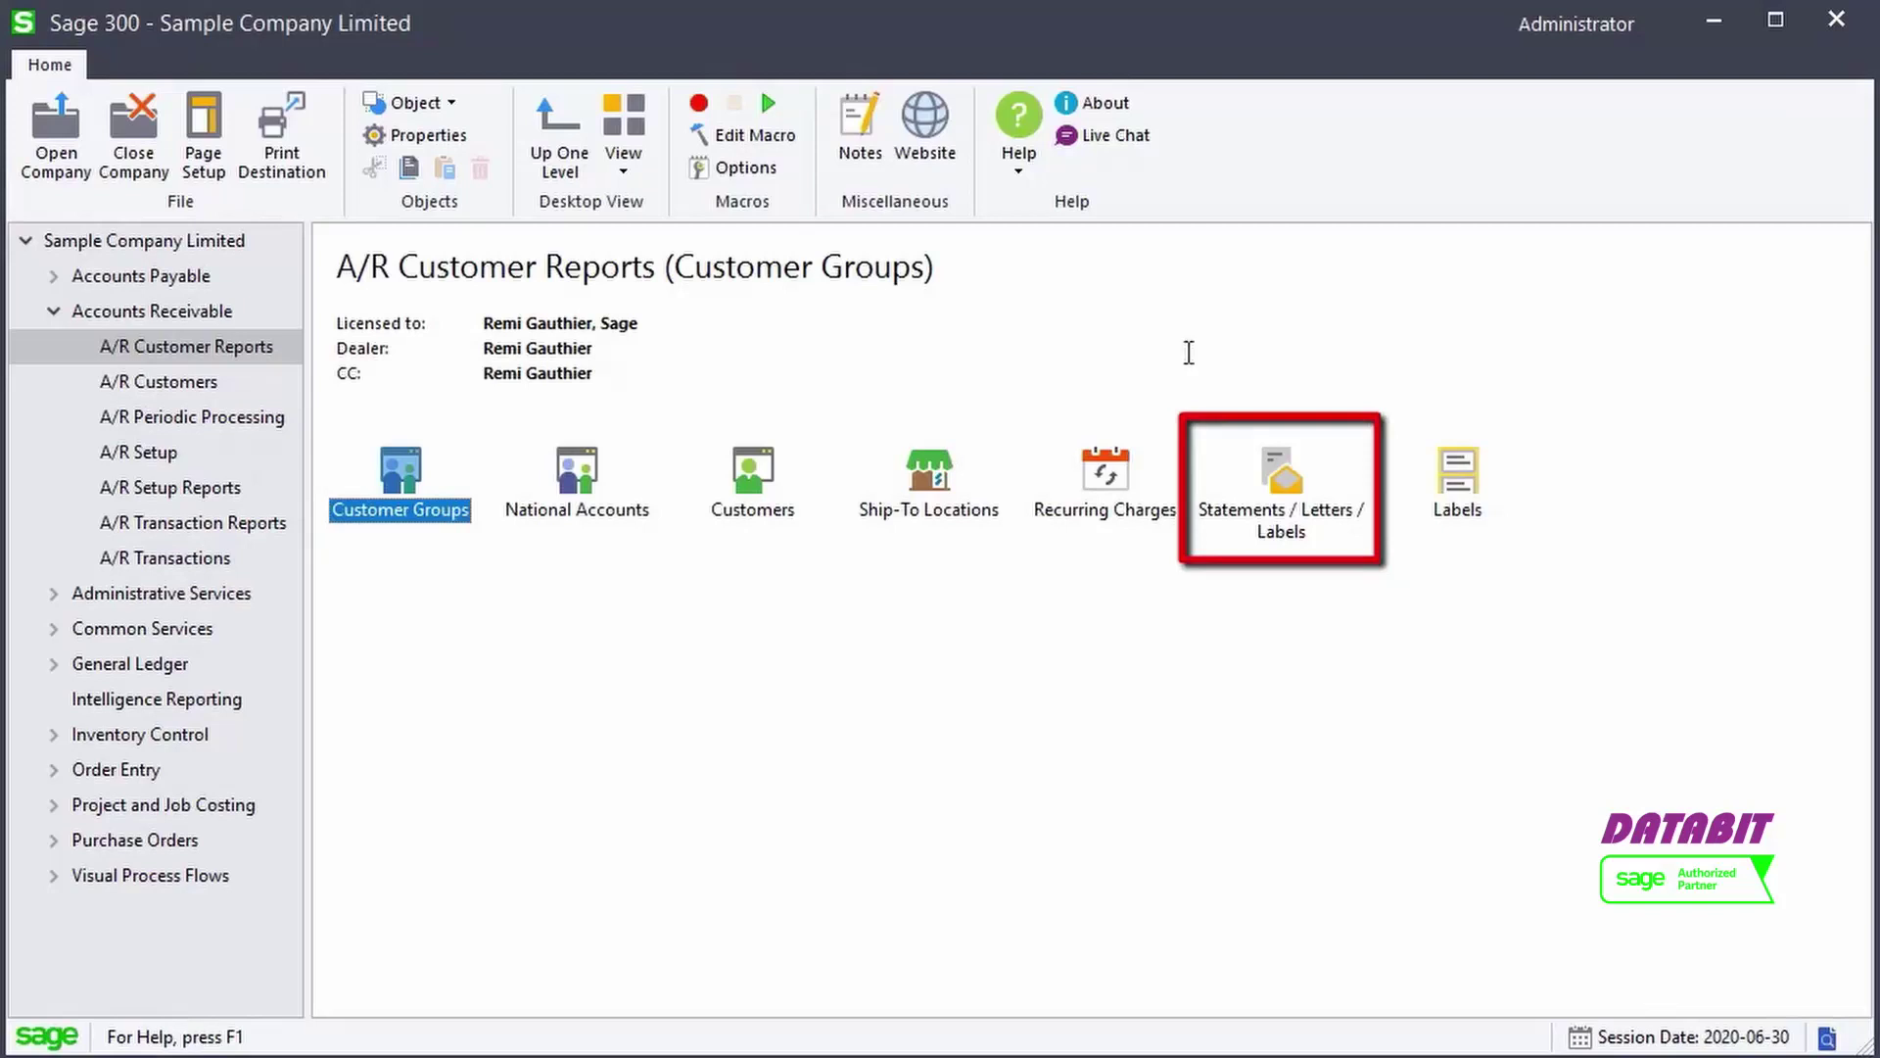
- Open Statements / Letters / Labels and view the Delivery Method choices
double_click(1267, 456)
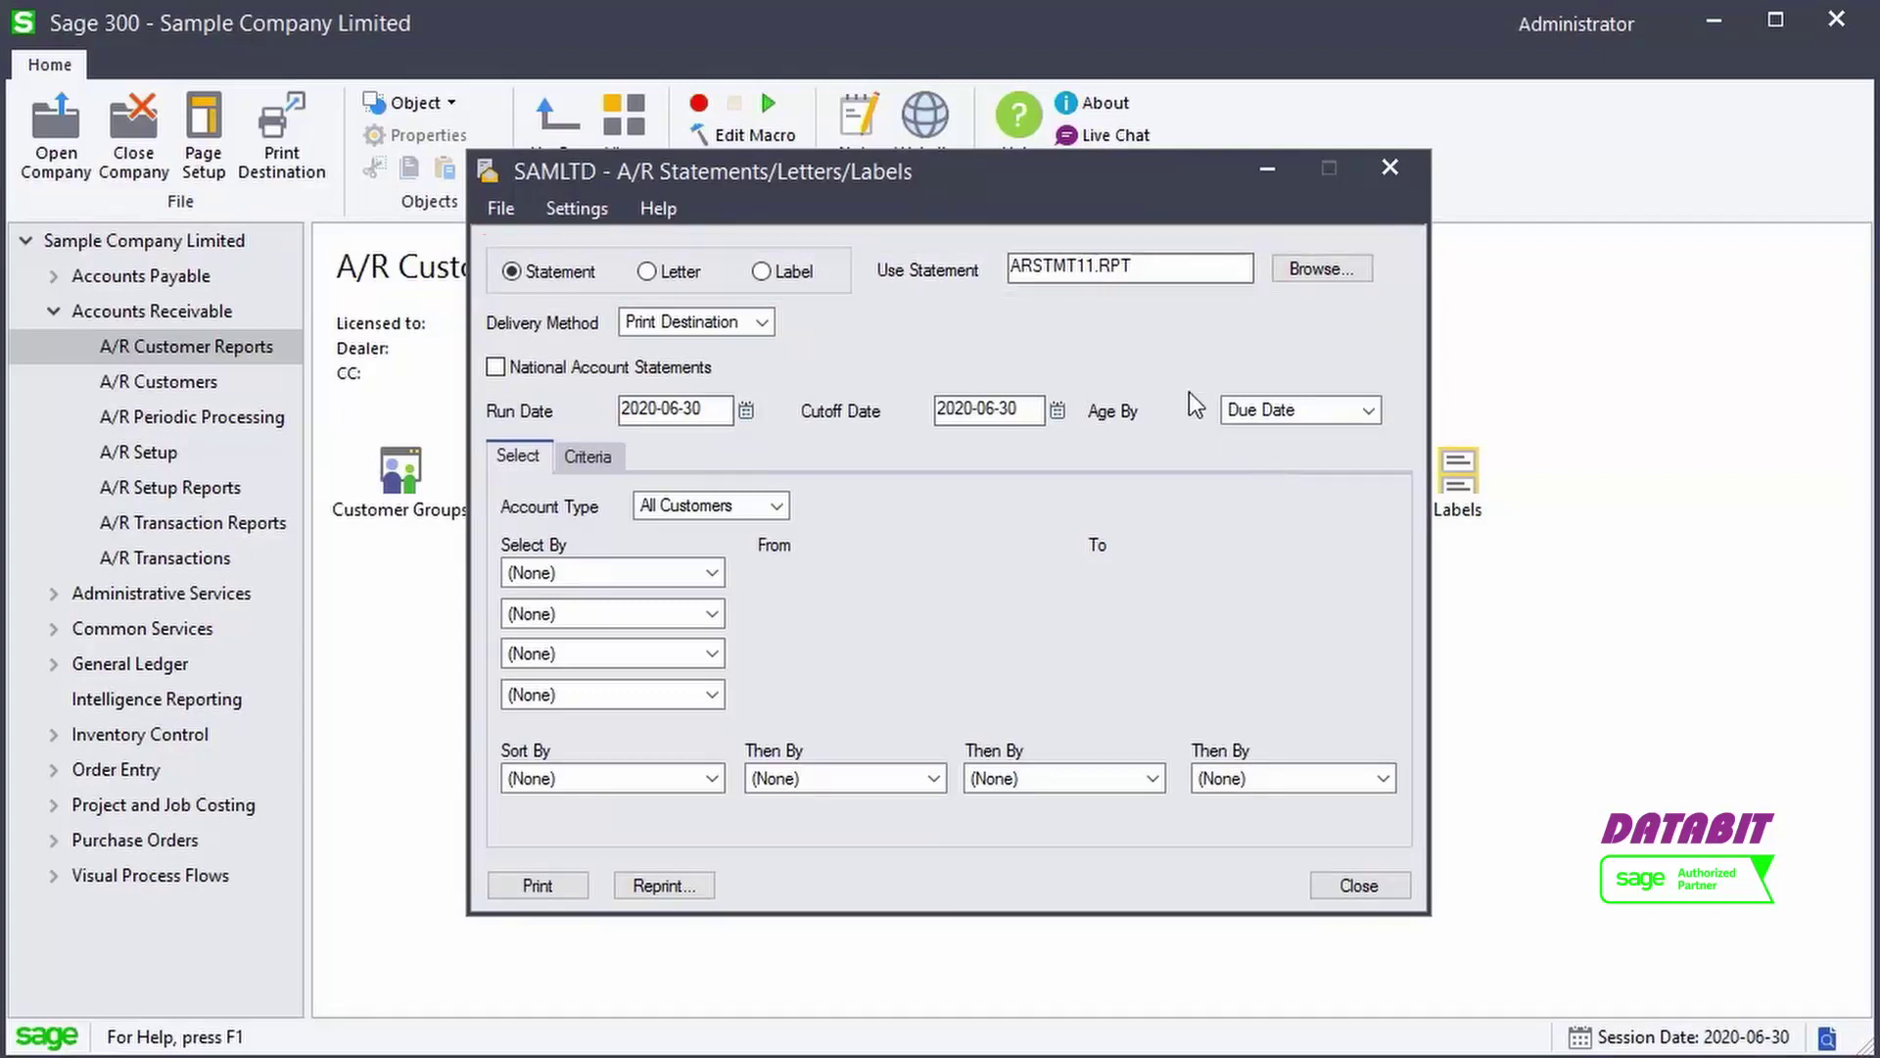
click(762, 322)
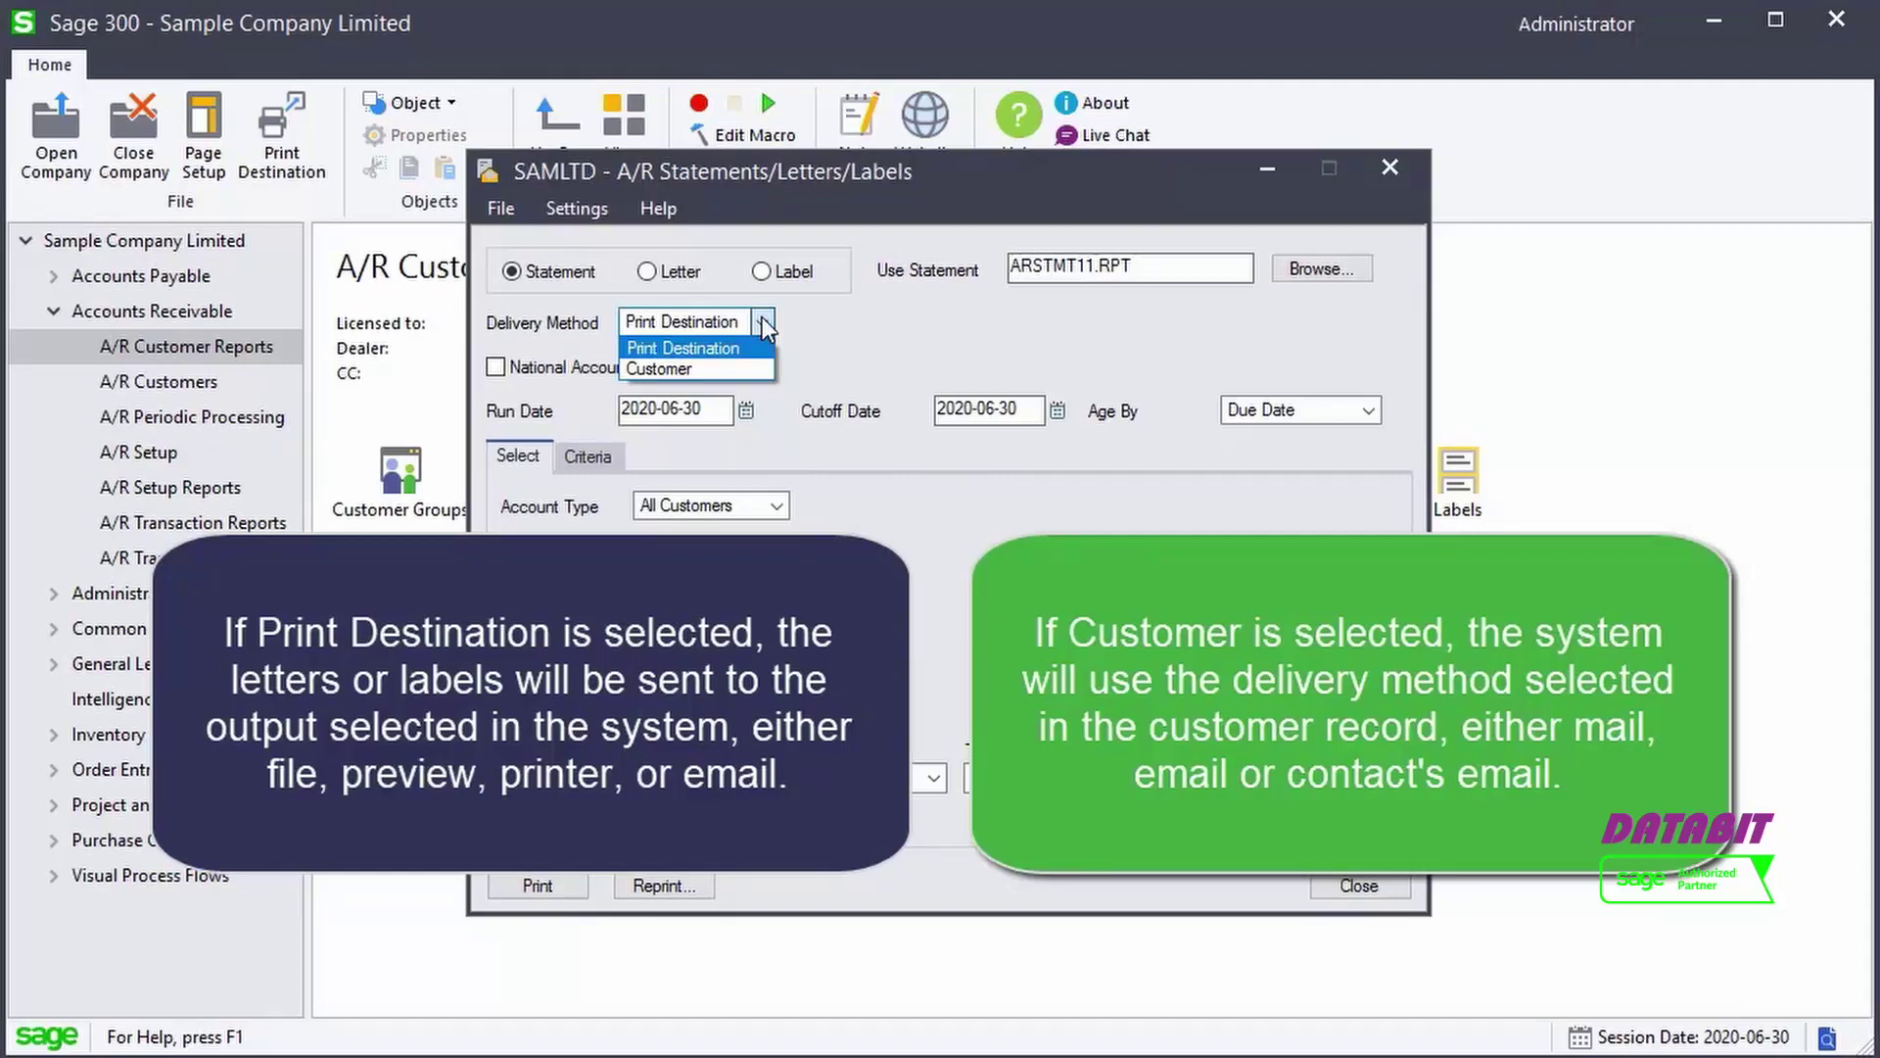
- Keep Print Destination delivery and select Customer Number from 1210 to 1210
click(762, 323)
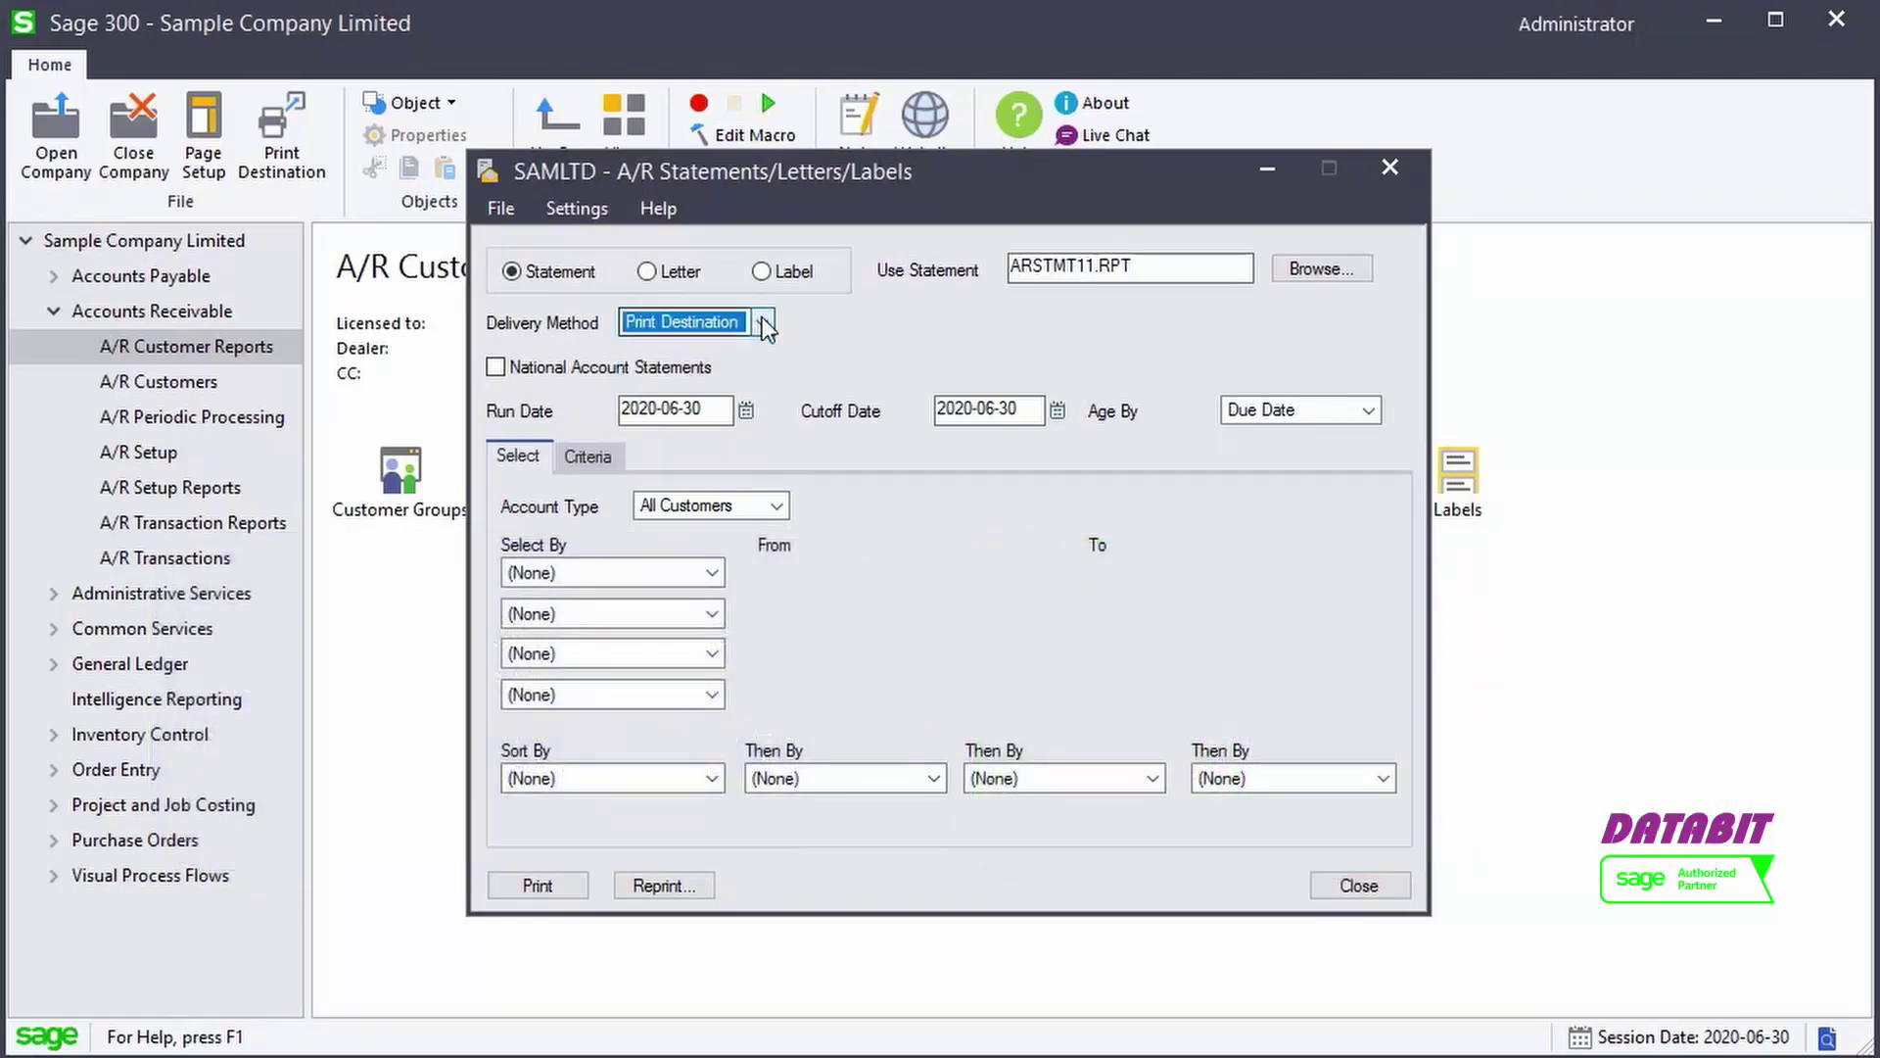
click(713, 576)
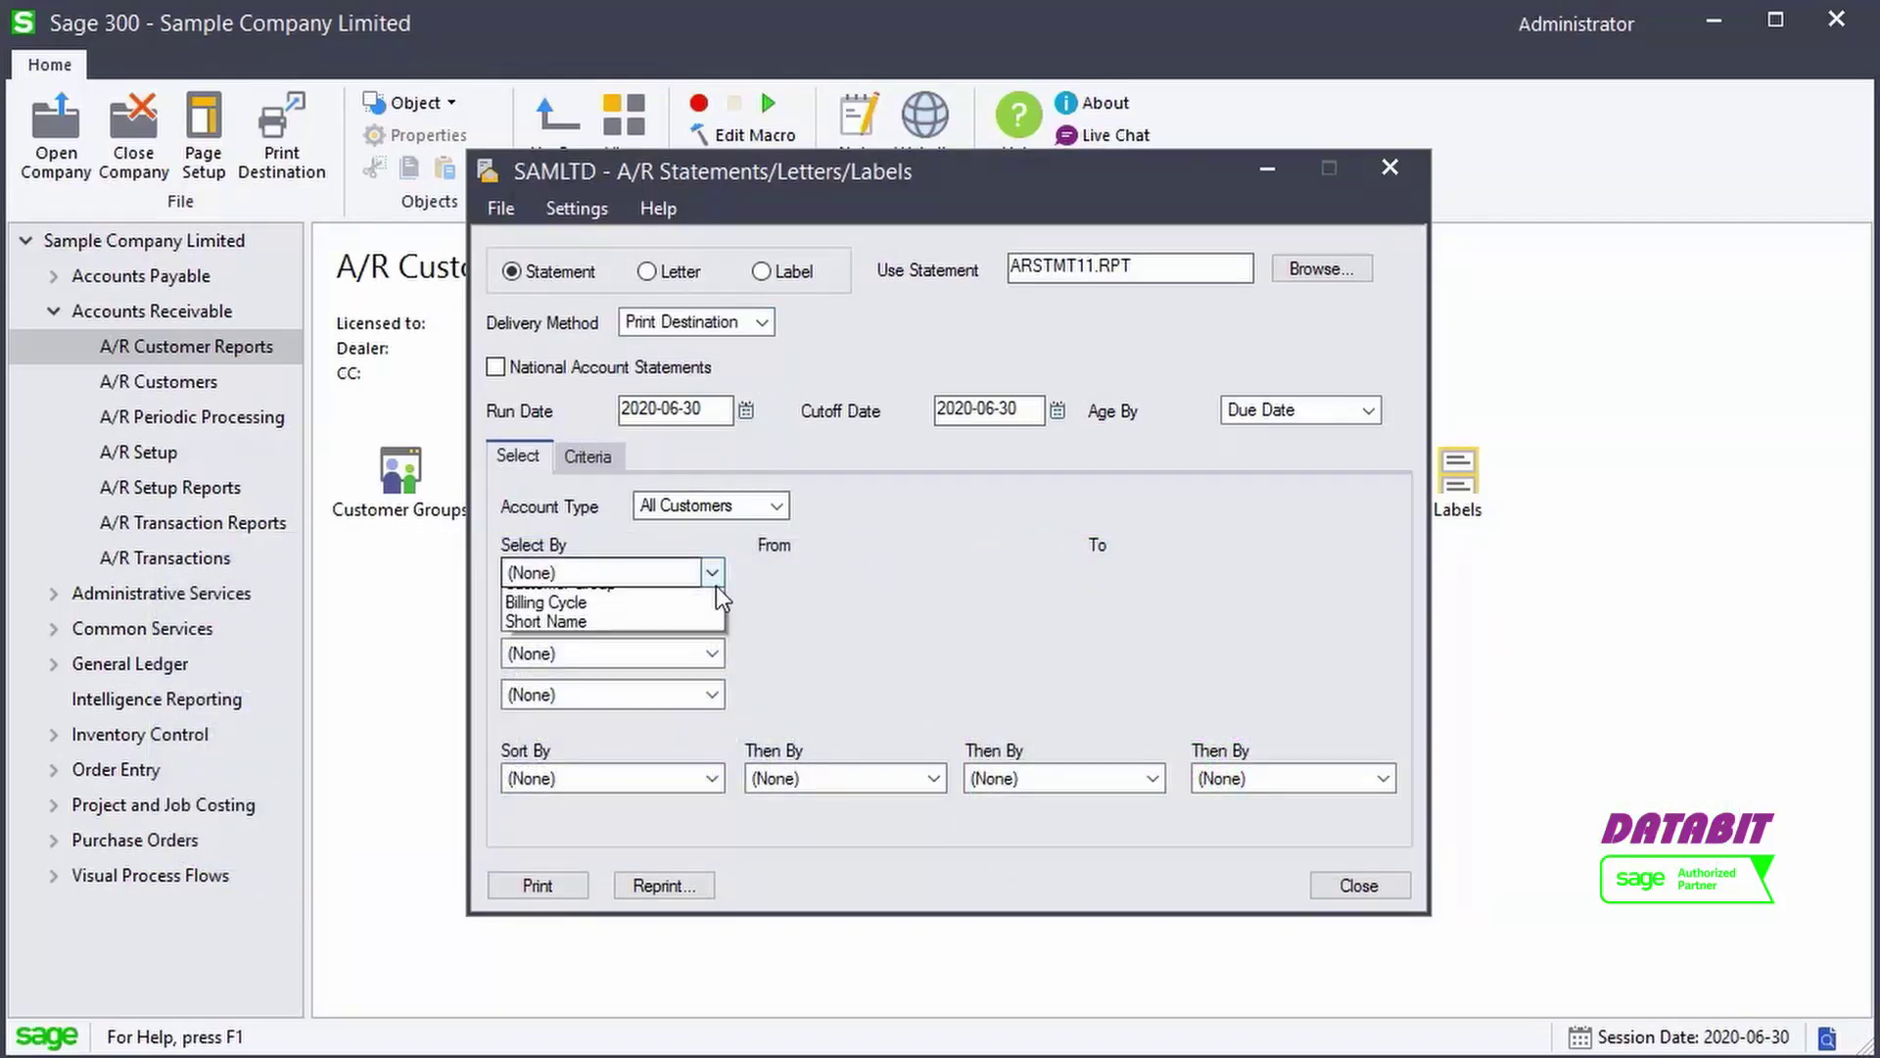
click(705, 618)
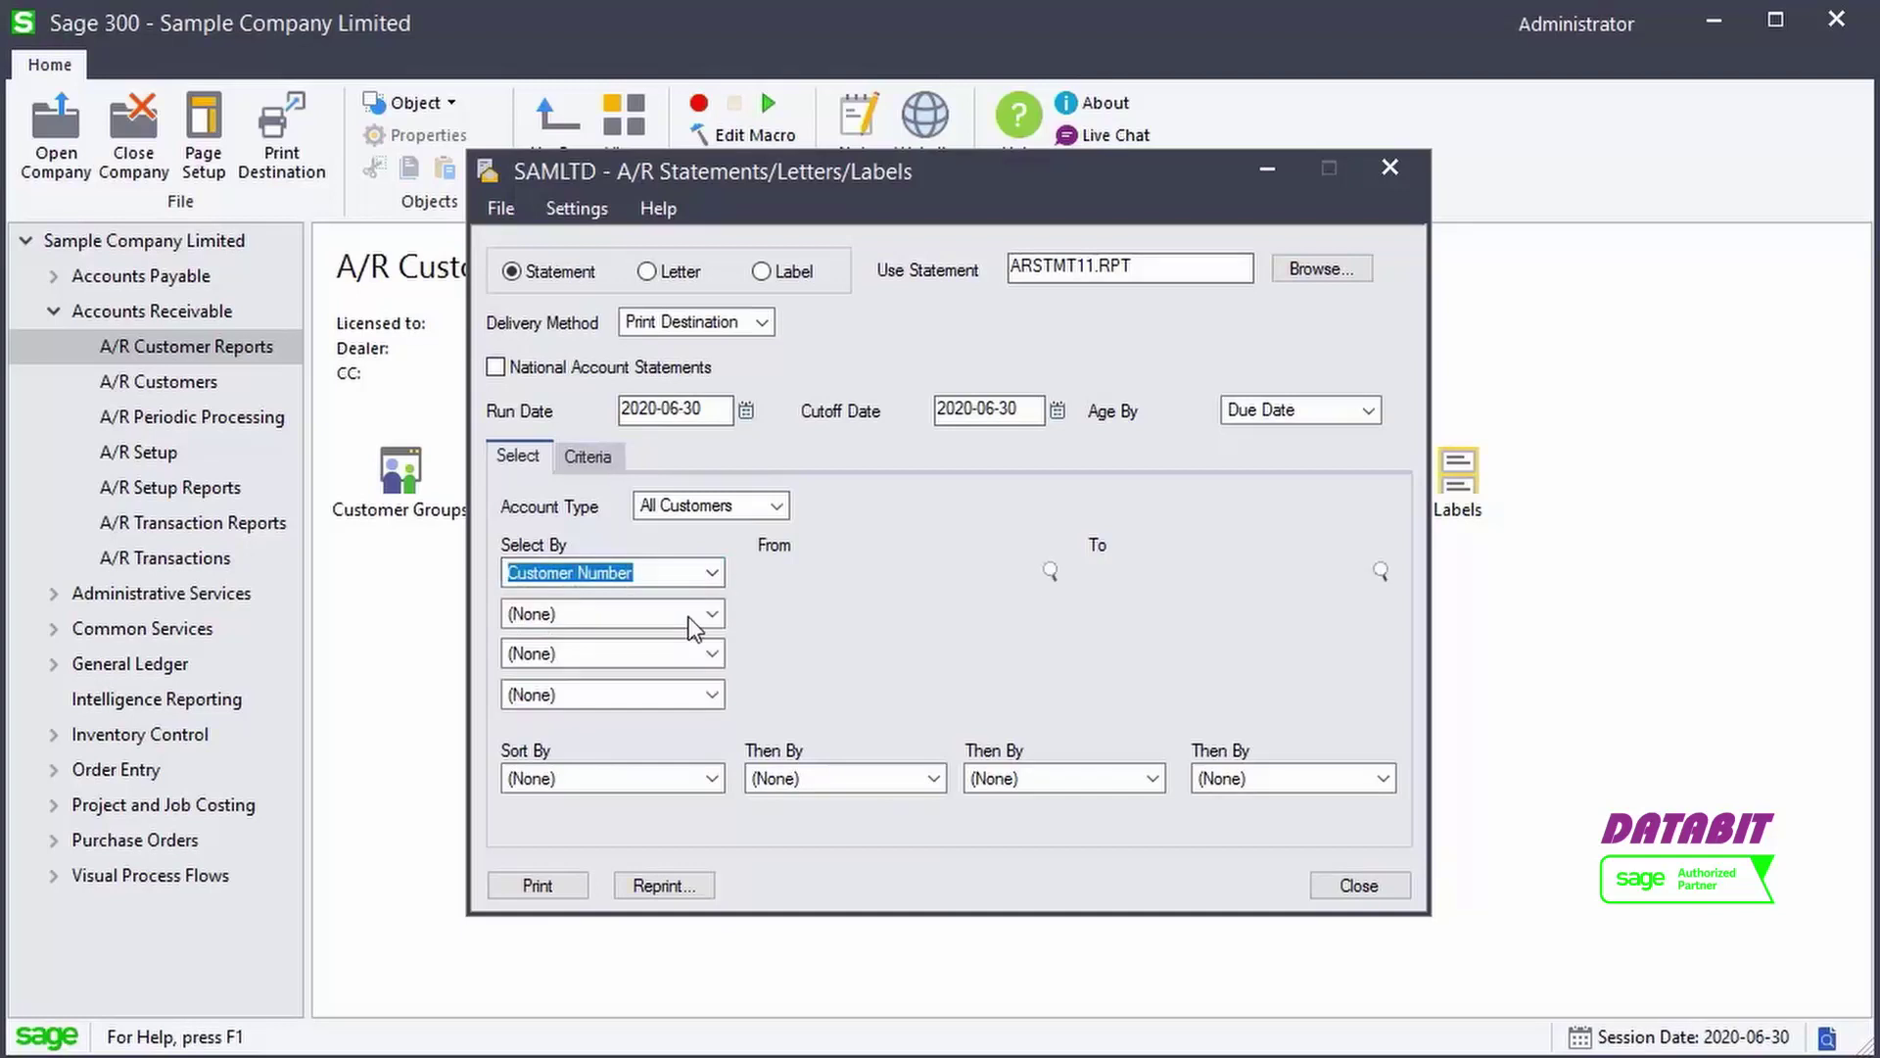
click(799, 572)
text(1210)
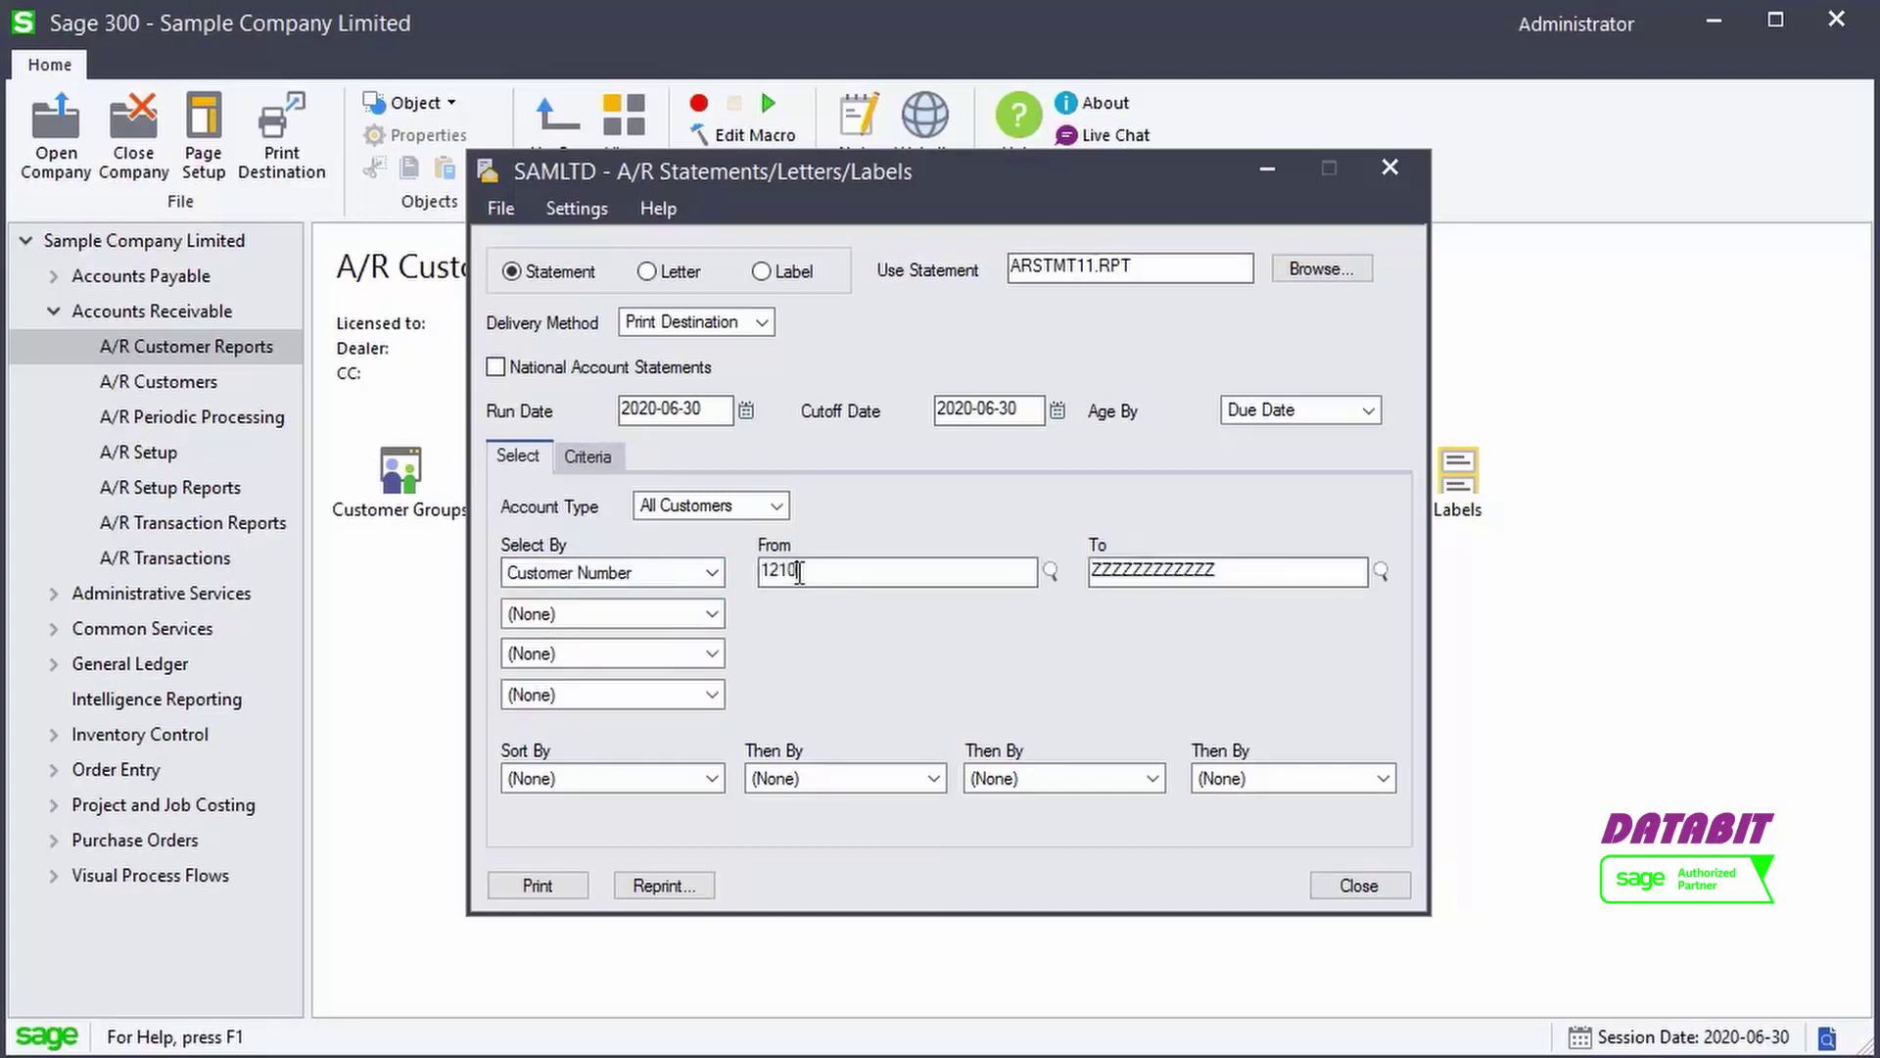
key(Tab)
text(1210)
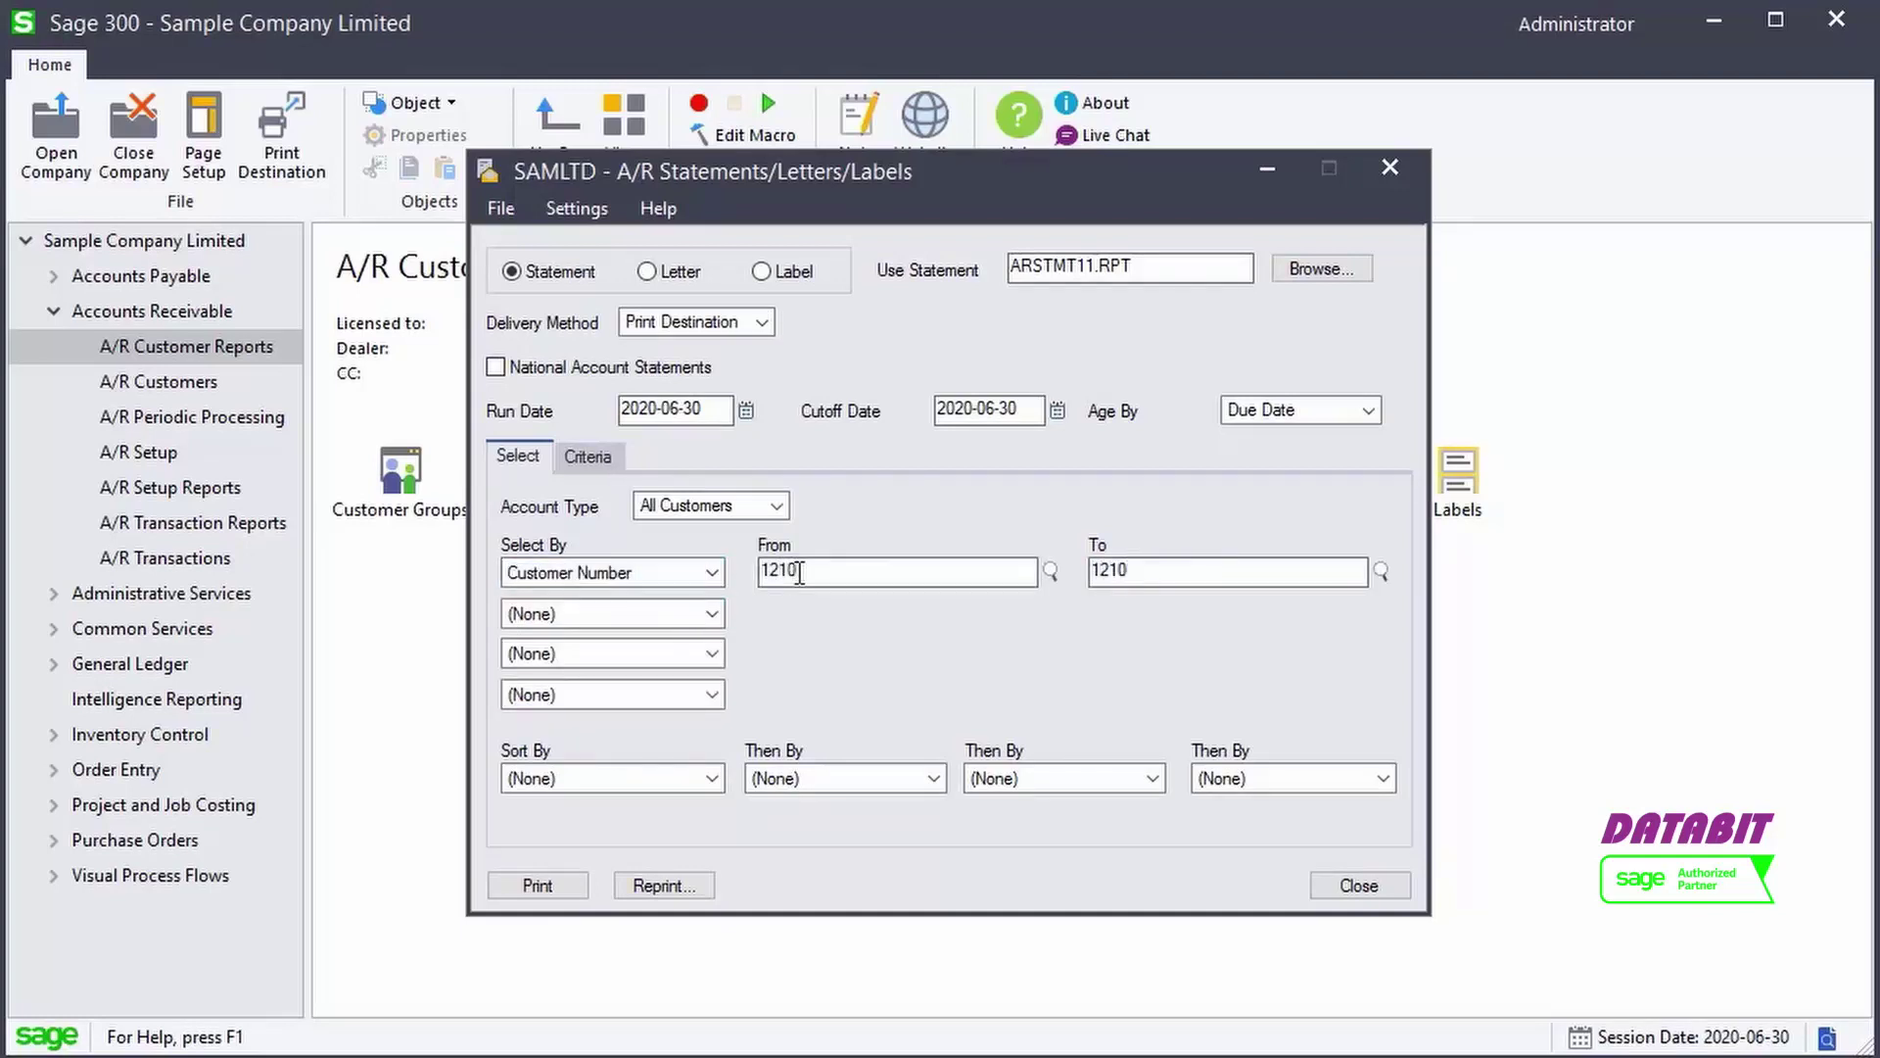
- Use the Transaction Current Outstanding Balances statement format and preview the statement
click(585, 457)
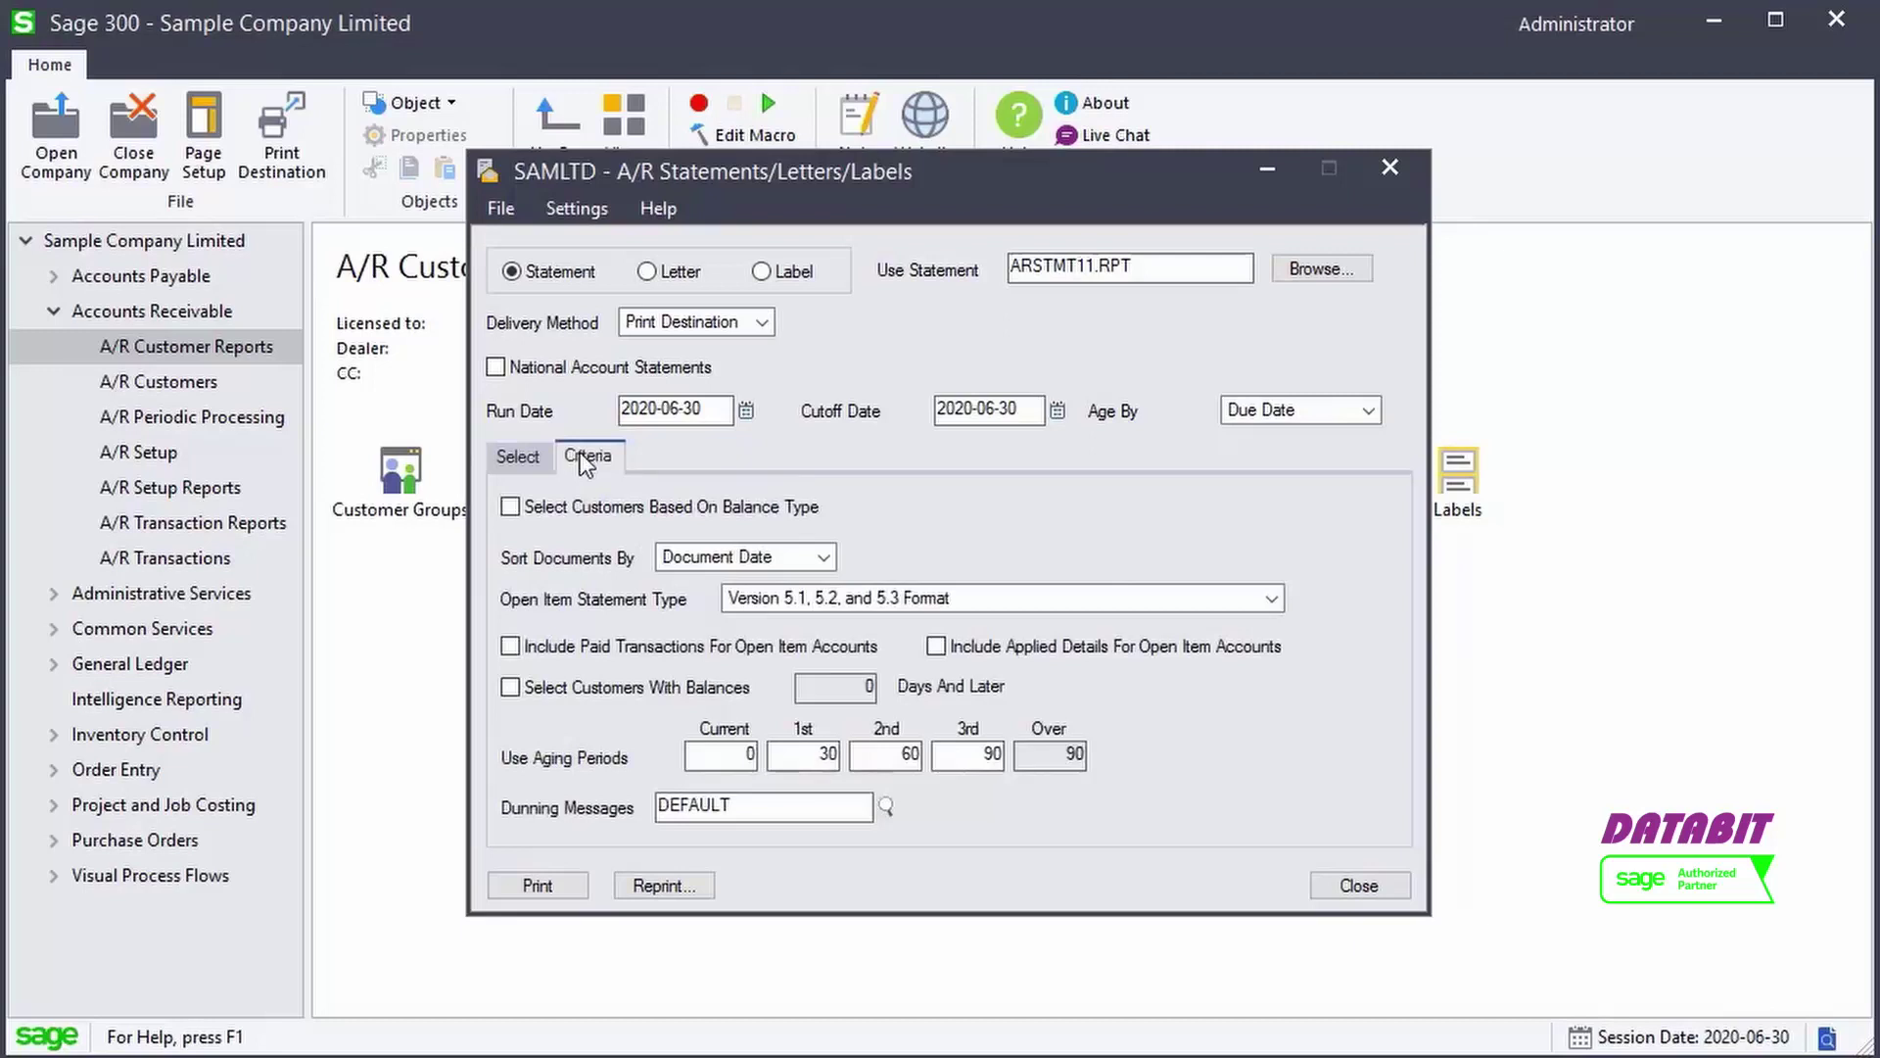
click(1272, 599)
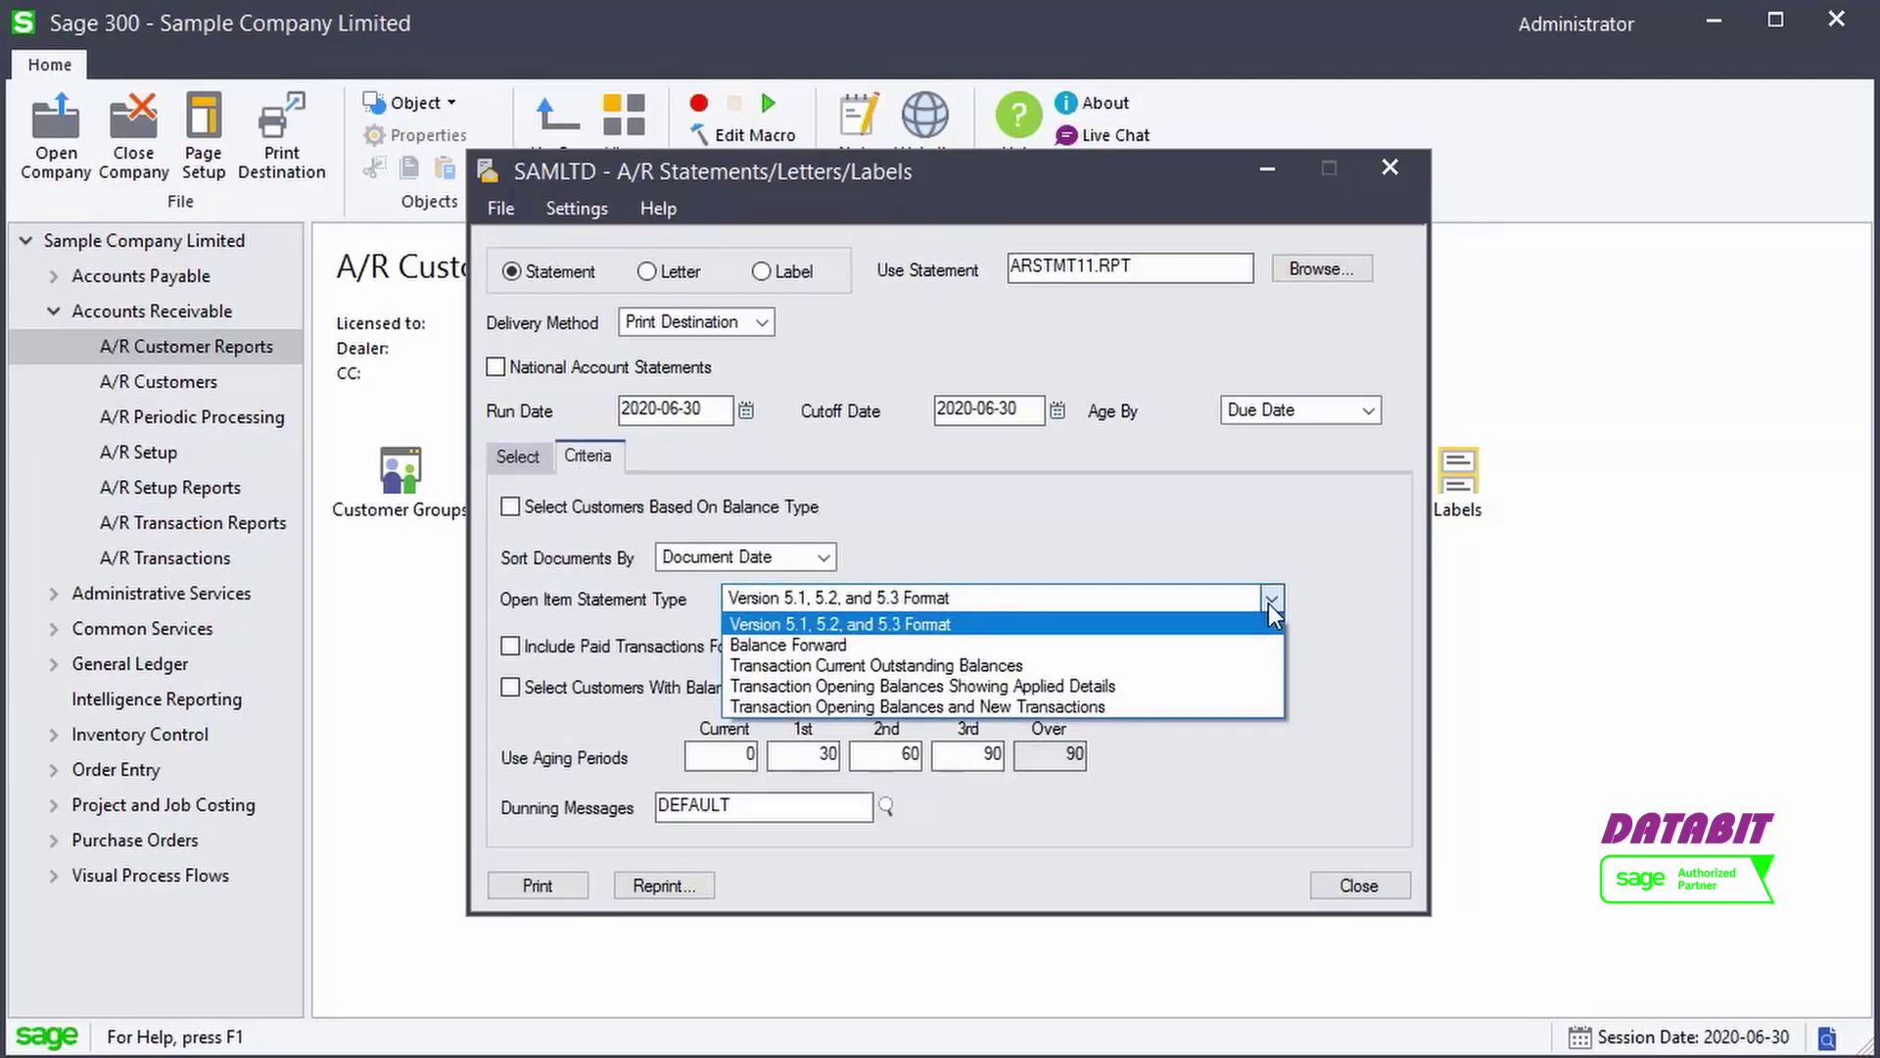
click(1257, 666)
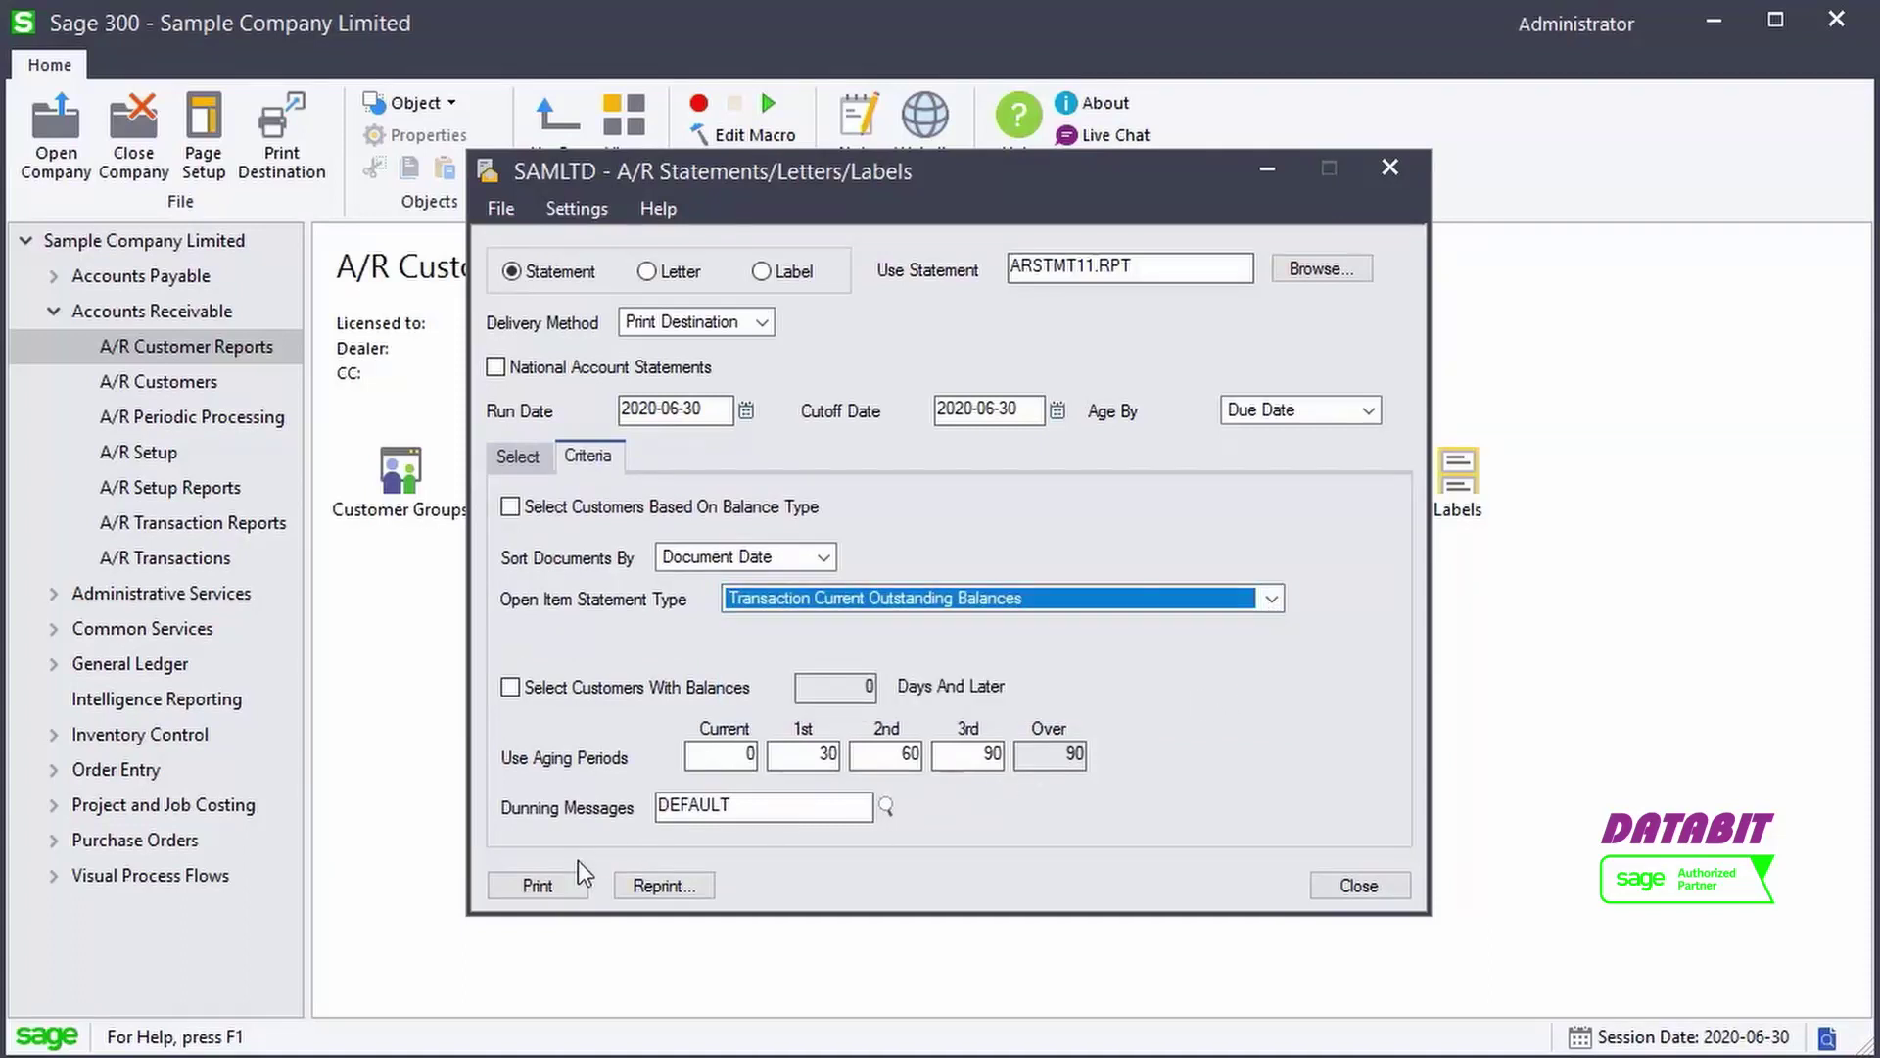
click(538, 884)
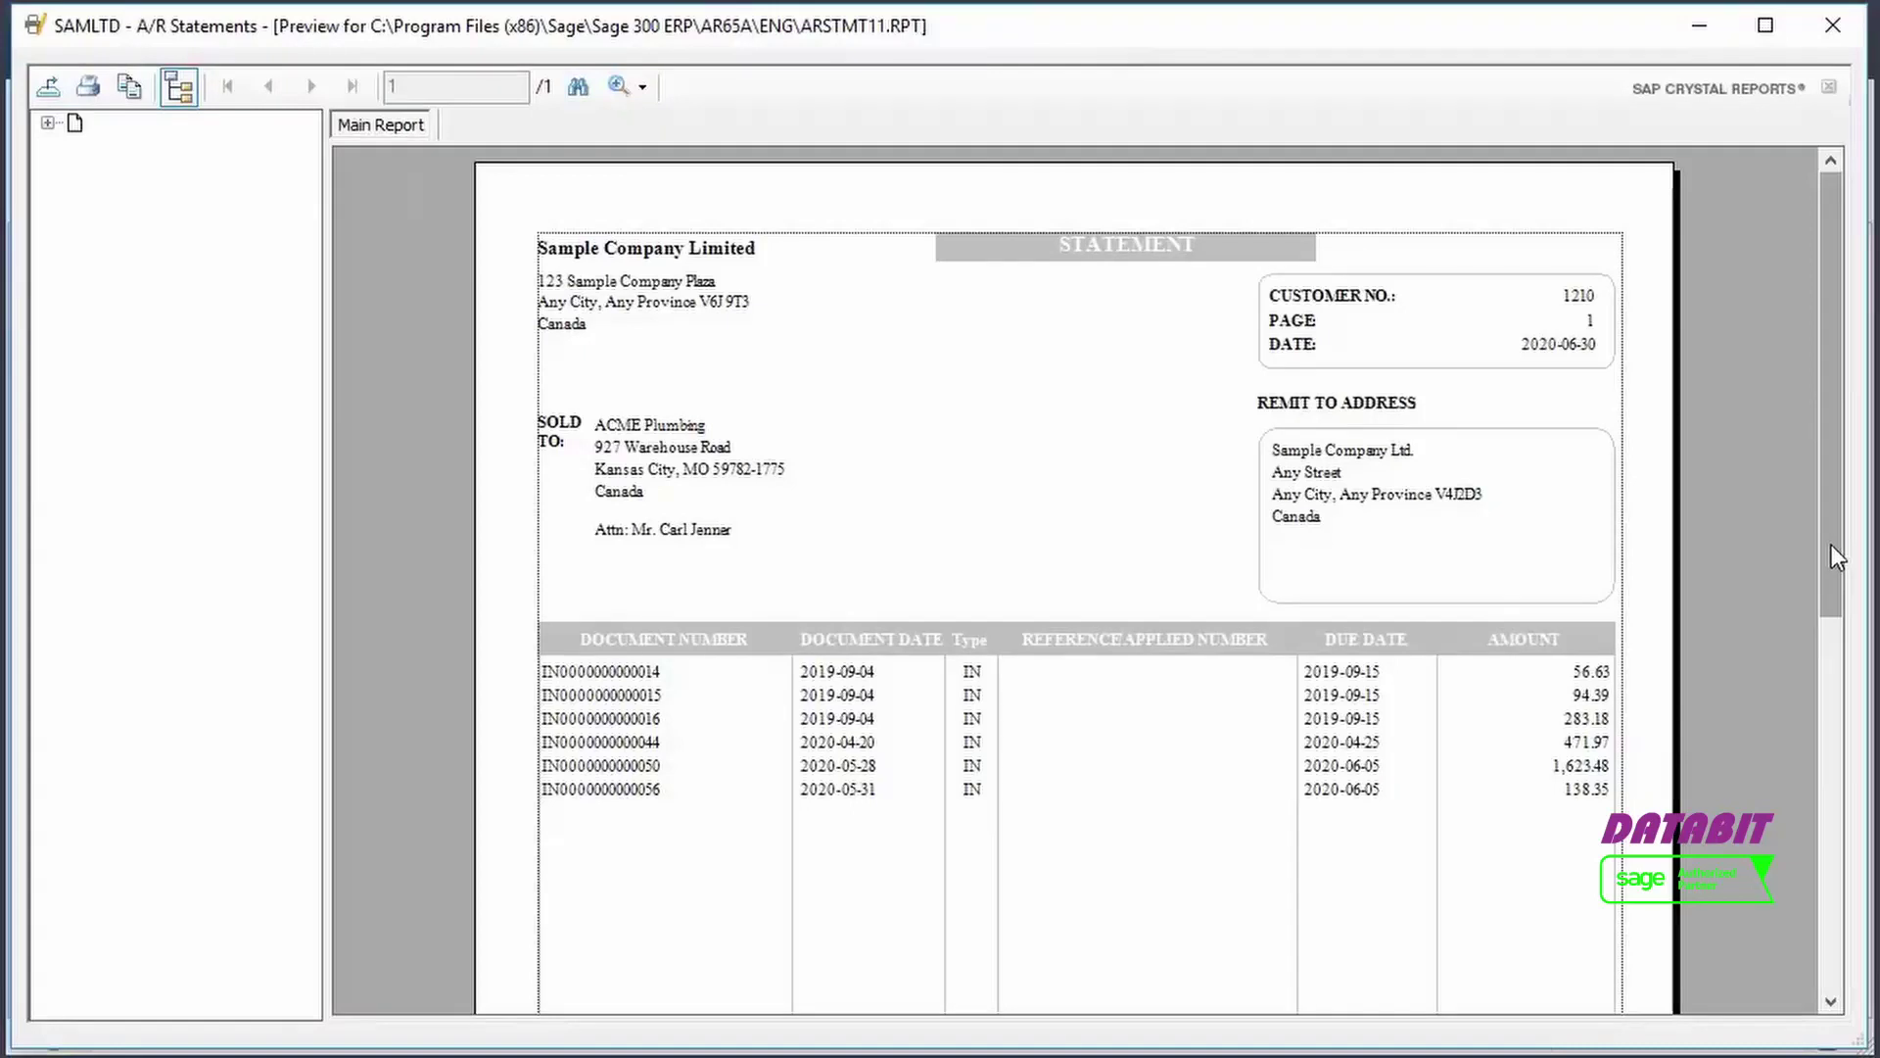
- Scroll to the statement totals, close the preview, and confirm the statements printed successfully
drag(1831, 544, 1814, 919)
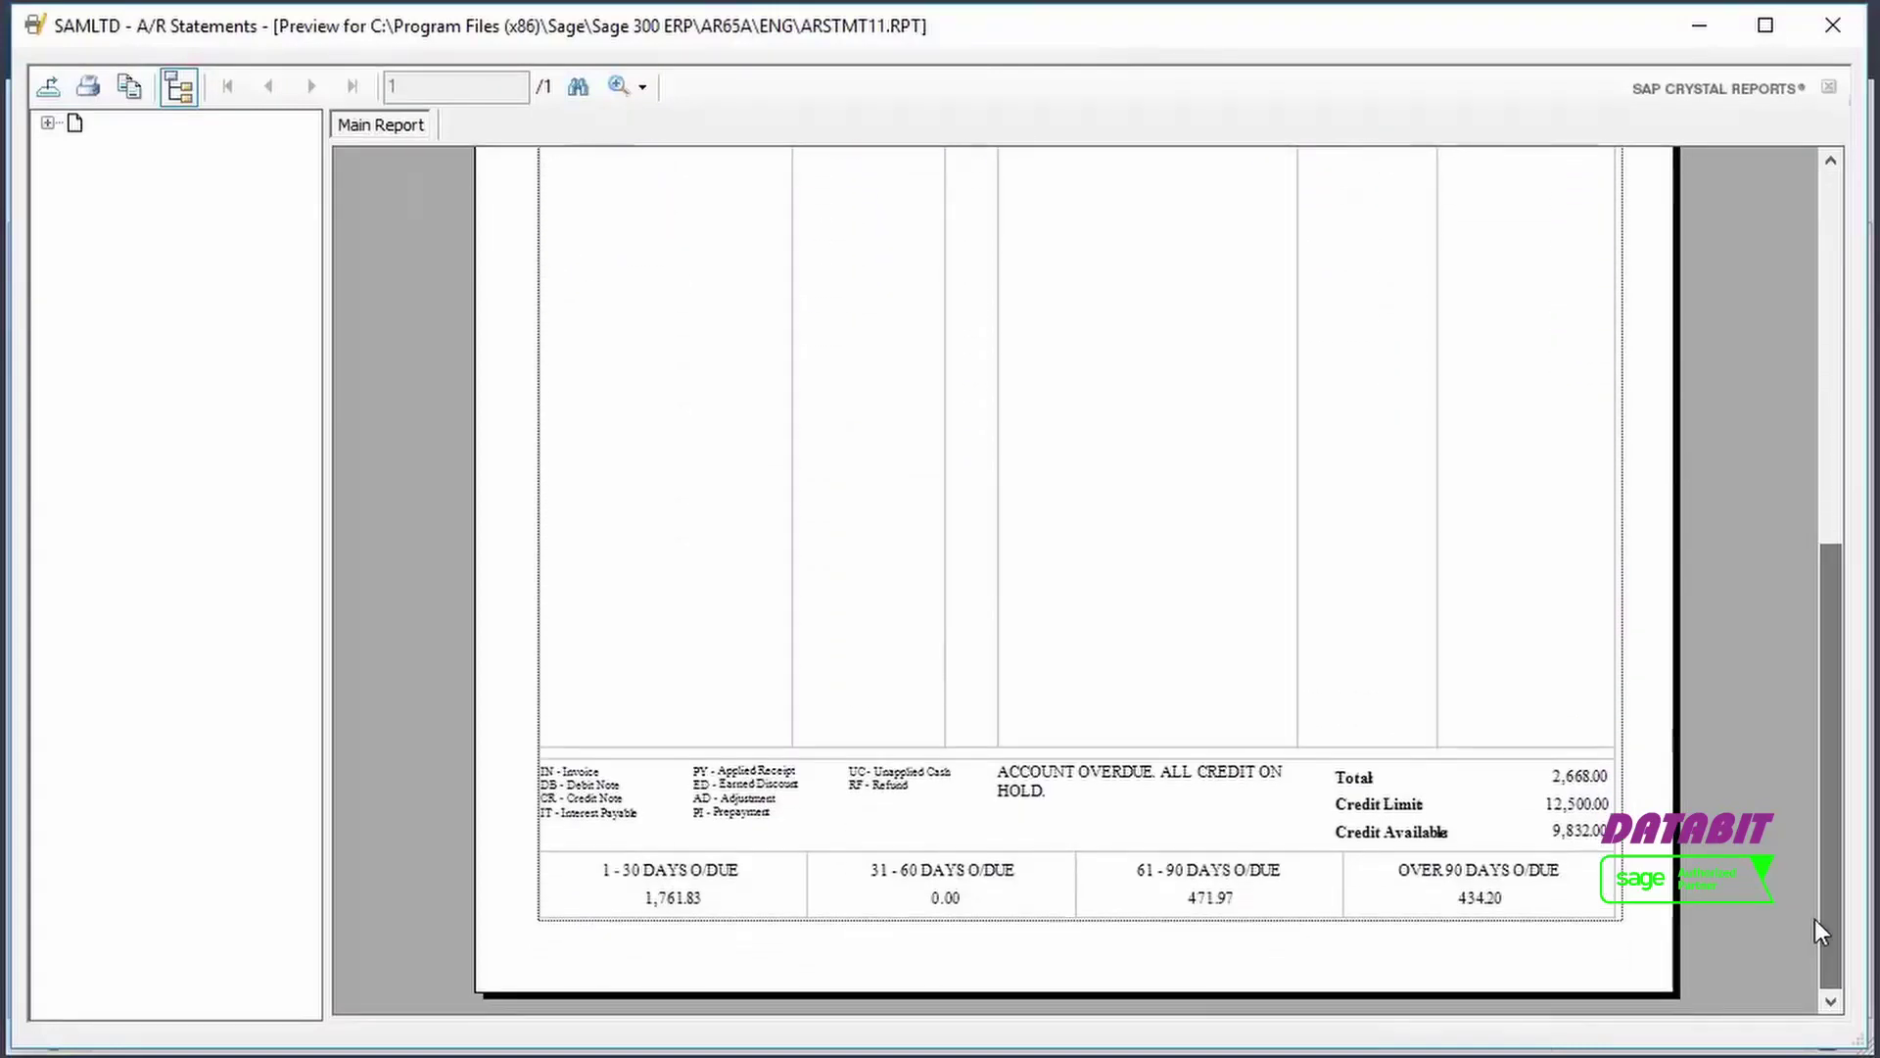
click(1823, 39)
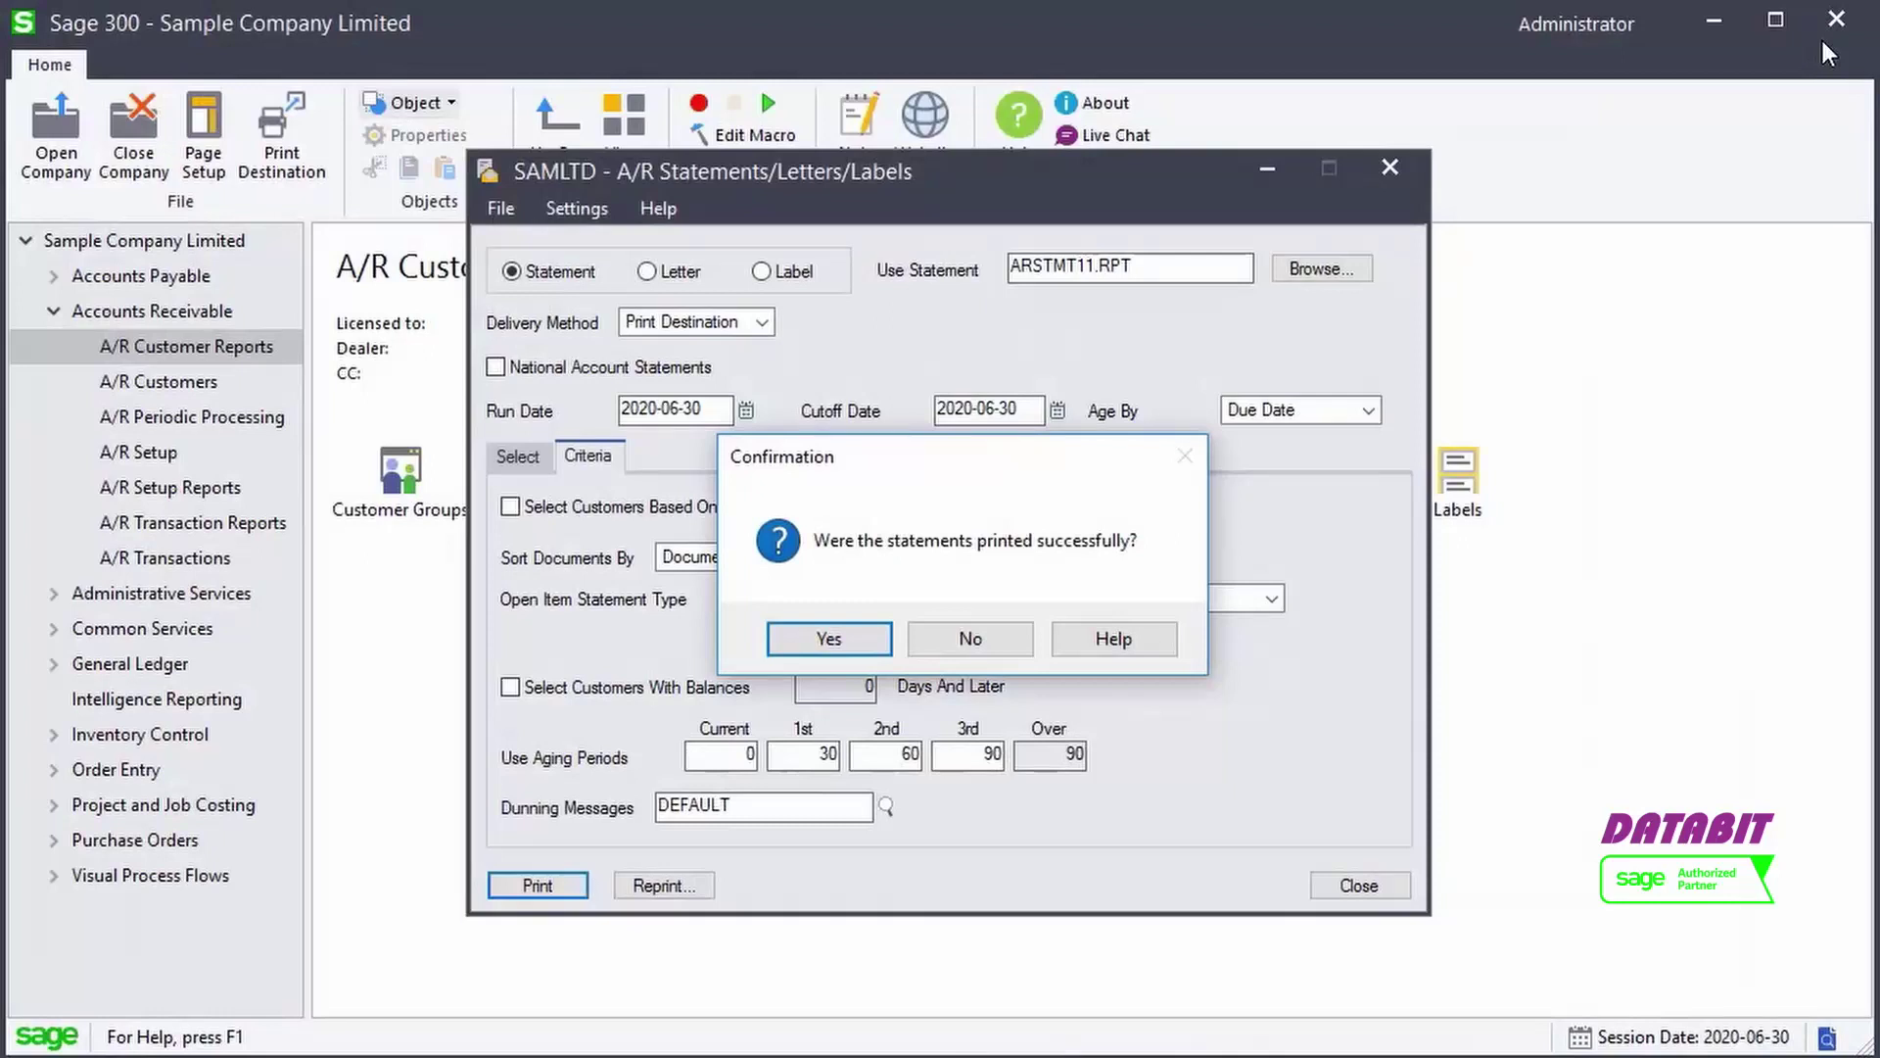
click(843, 644)
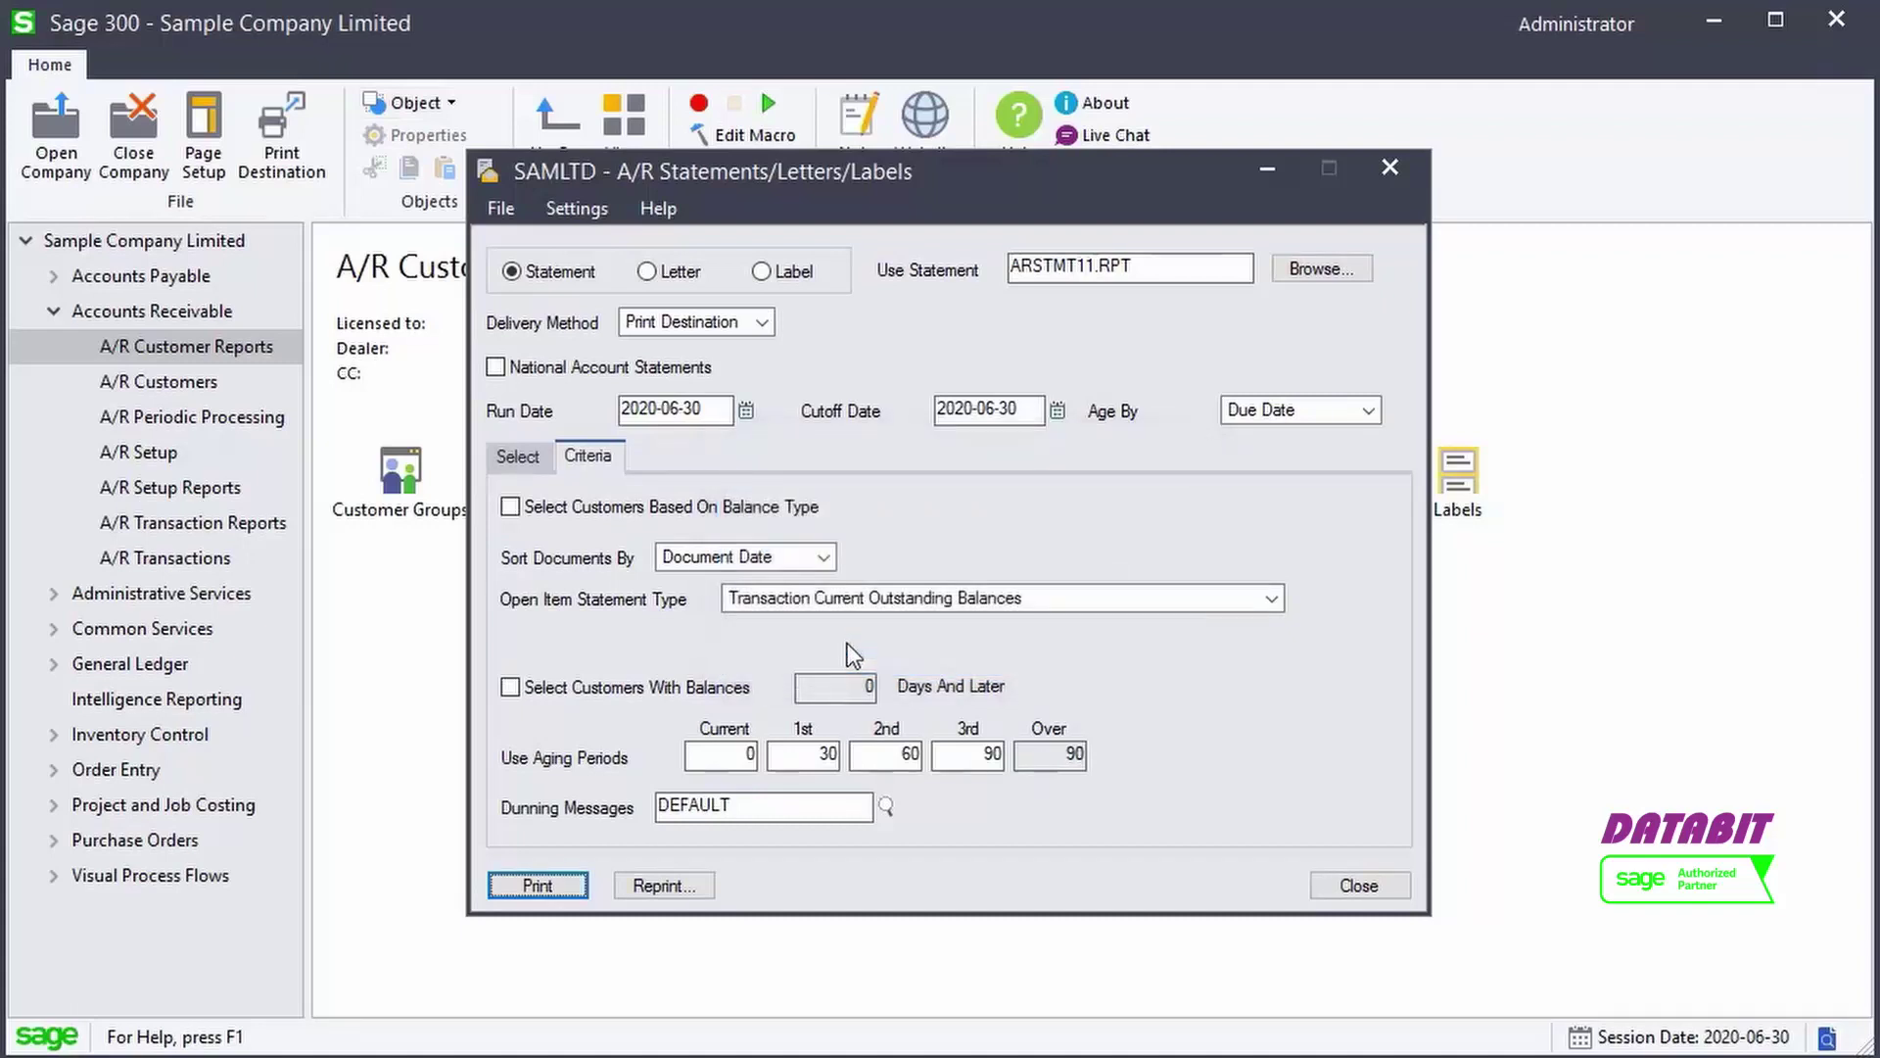